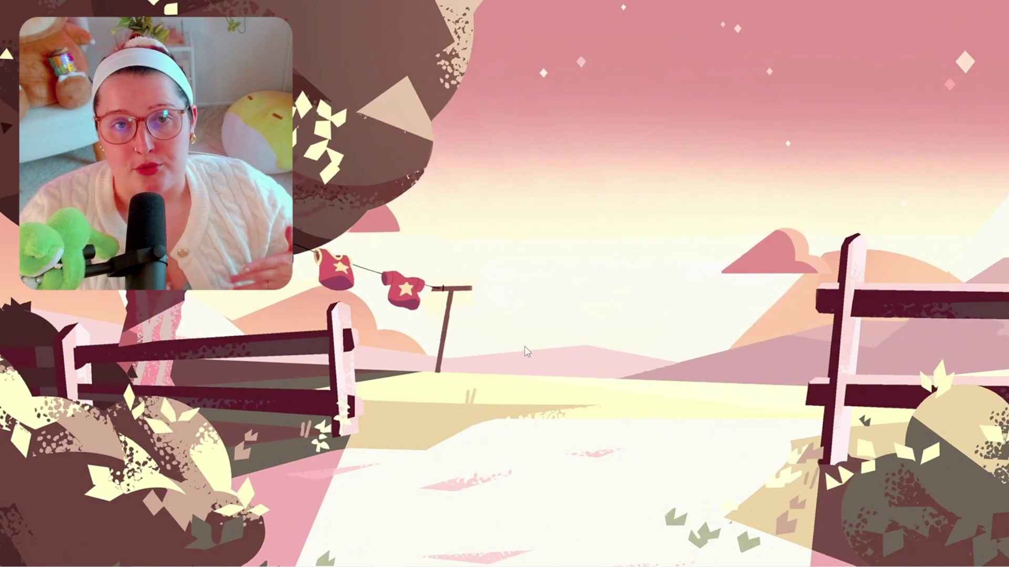
Bring Mix It Up forward and browse its Twitch Bits commands, like CHRISTMAS MAYHEM at 1500
{"action": "key", "text": "alt+Tab"}
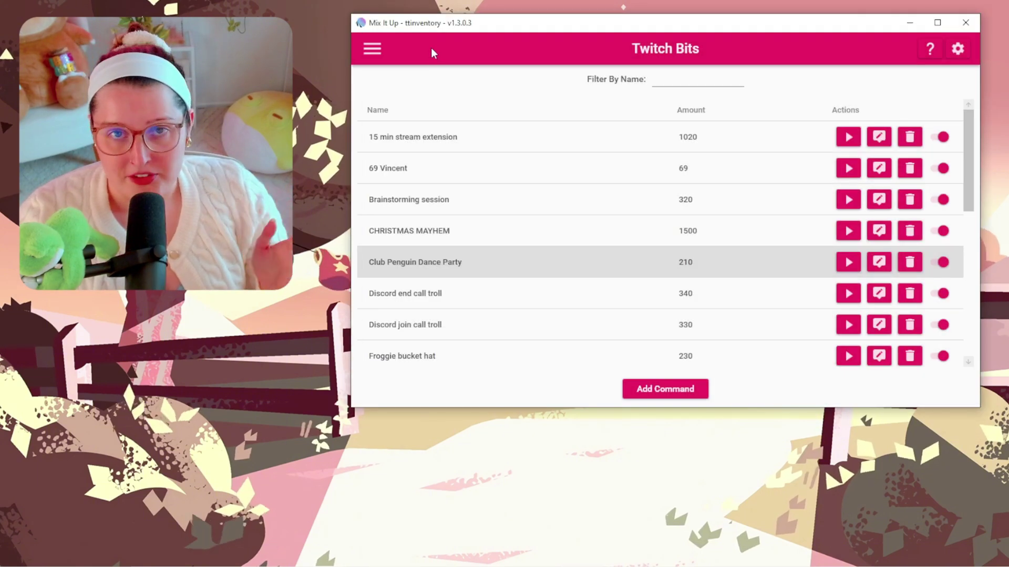
{"action": "left_click", "coordinate": [372, 47]}
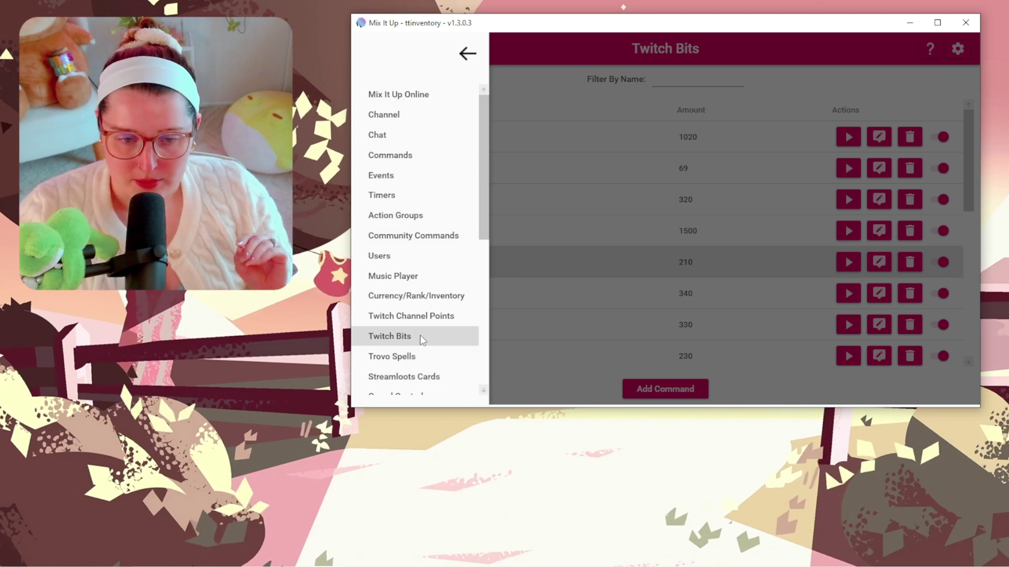
{"action": "left_click", "coordinate": [402, 336]}
{"action": "scroll", "coordinate": [578, 181], "scroll_direction": "down", "scroll_amount": 3}
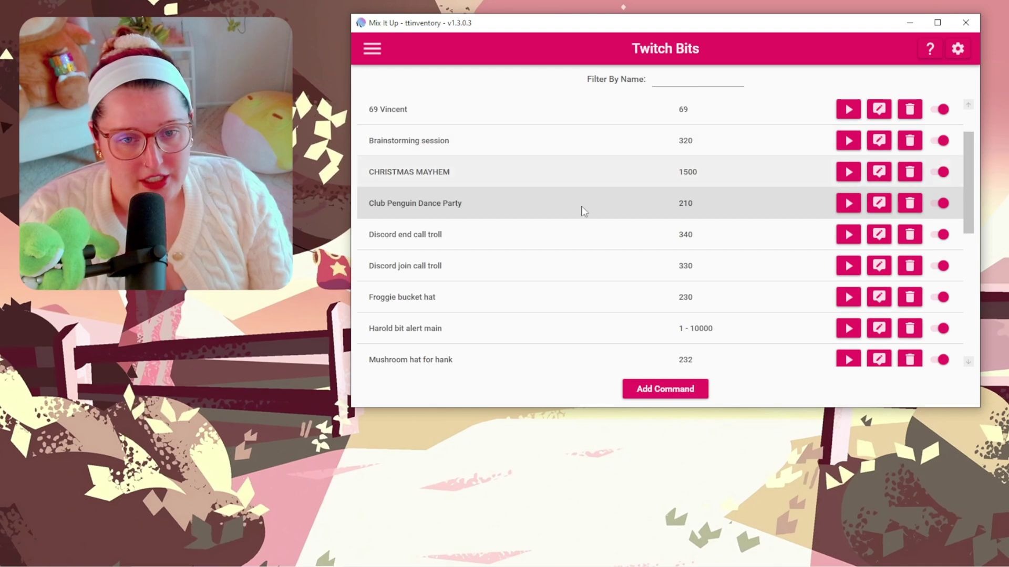
{"action": "scroll", "coordinate": [583, 252], "scroll_direction": "down", "scroll_amount": 3}
{"action": "scroll", "coordinate": [580, 247], "scroll_direction": "up", "scroll_amount": 6}
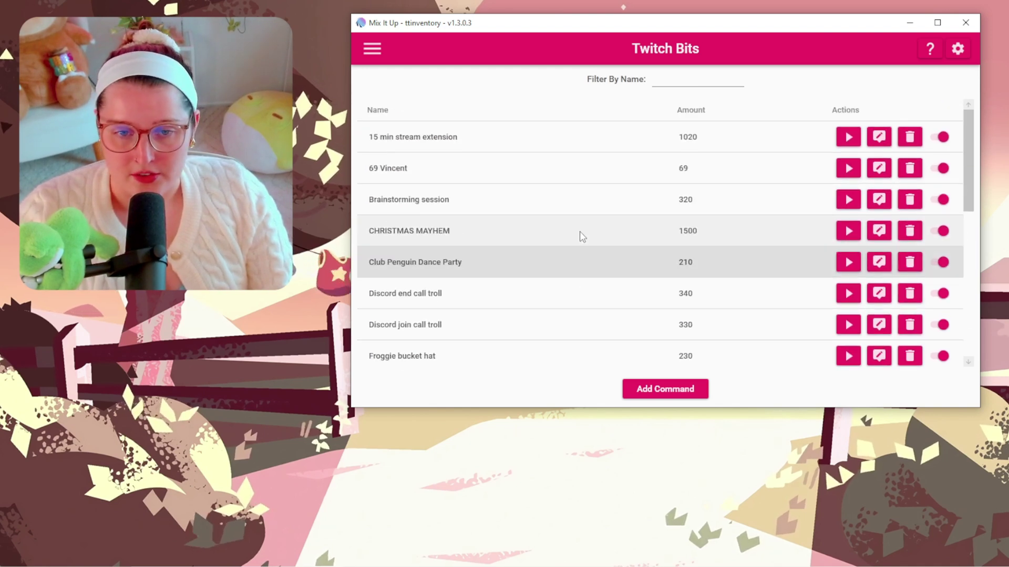
{"action": "scroll", "coordinate": [579, 232], "scroll_direction": "down", "scroll_amount": 6}
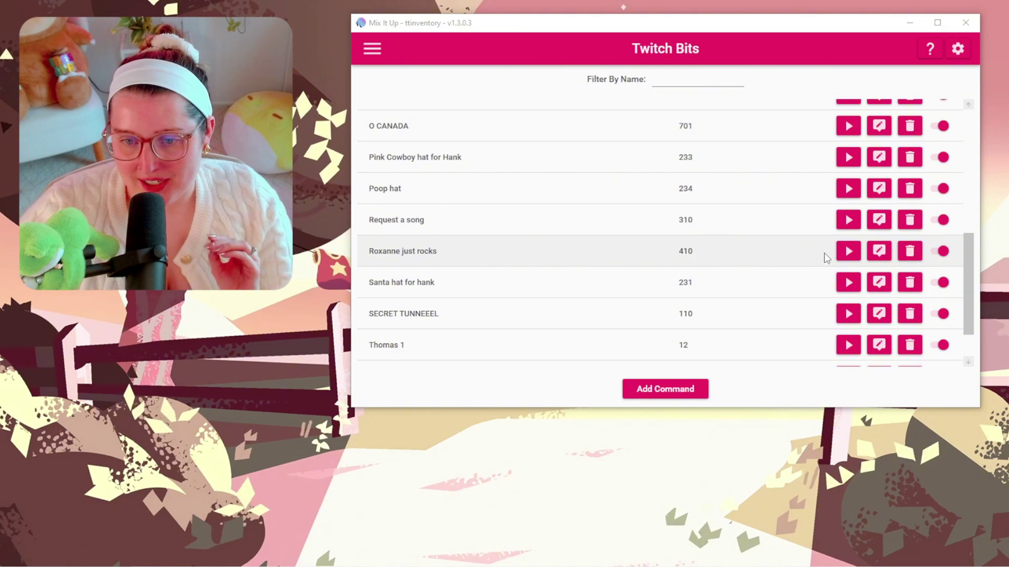
Test-run the Roxanne just rocks (410 bits) command with default values after one cancelled attempt
{"action": "left_click", "coordinate": [848, 251]}
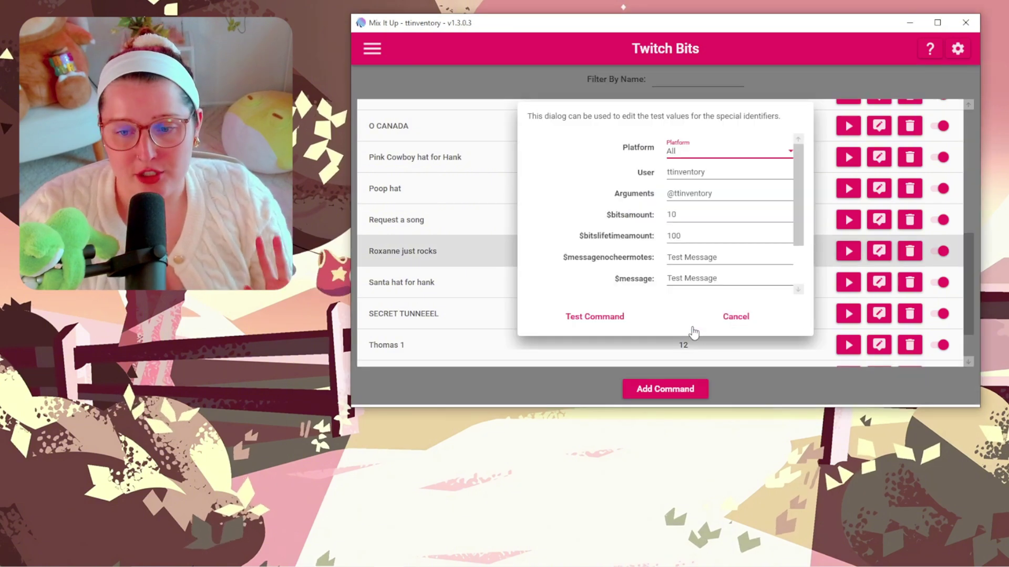
{"action": "left_click", "coordinate": [735, 318]}
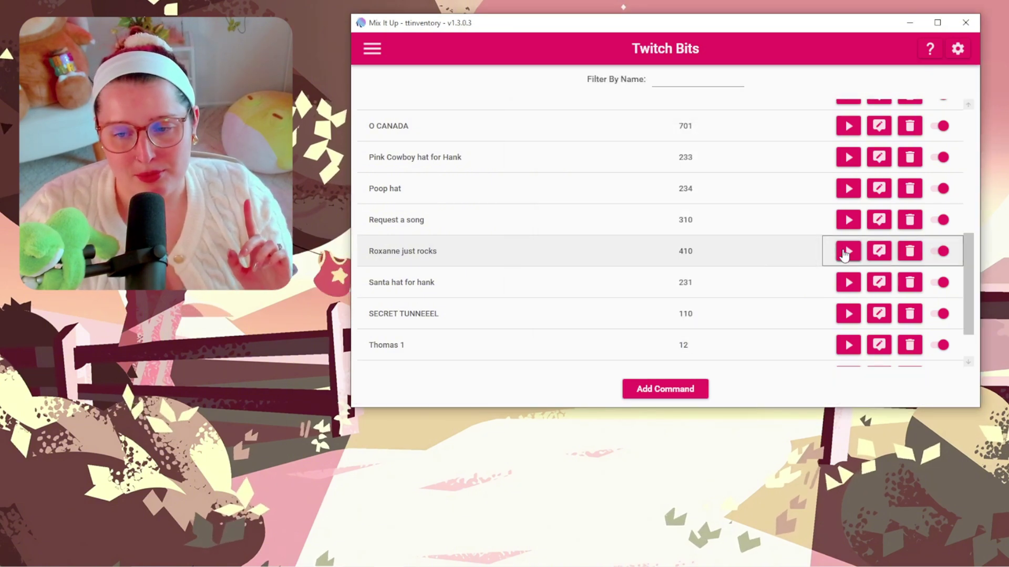
{"action": "left_click", "coordinate": [846, 252]}
{"action": "left_click", "coordinate": [722, 318]}
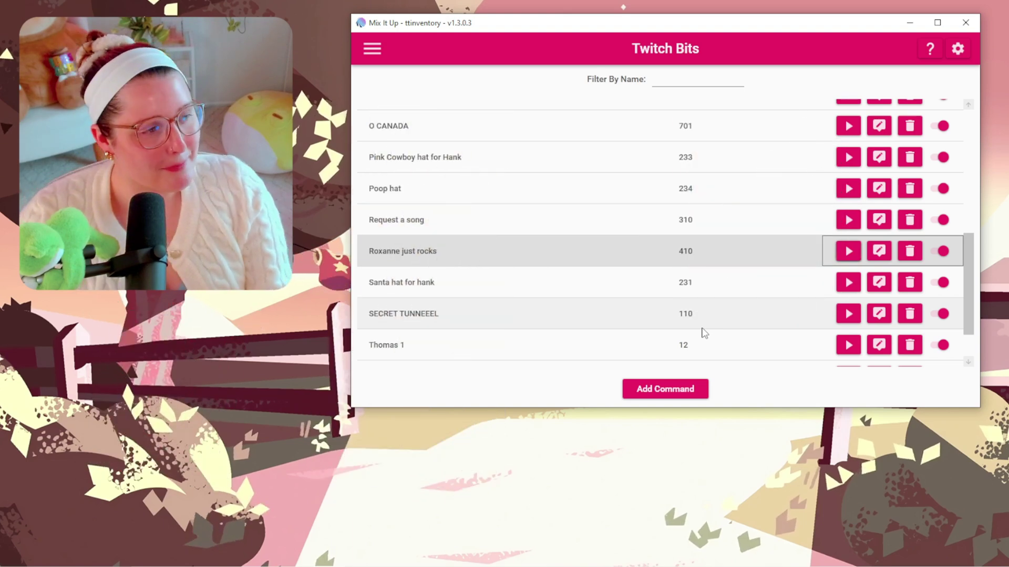
Scroll to the Thomas commands, pointing out Thomas 2 and Thomas 3's 100 - 199 bit range
{"action": "scroll", "coordinate": [704, 299], "scroll_direction": "down", "scroll_amount": 2}
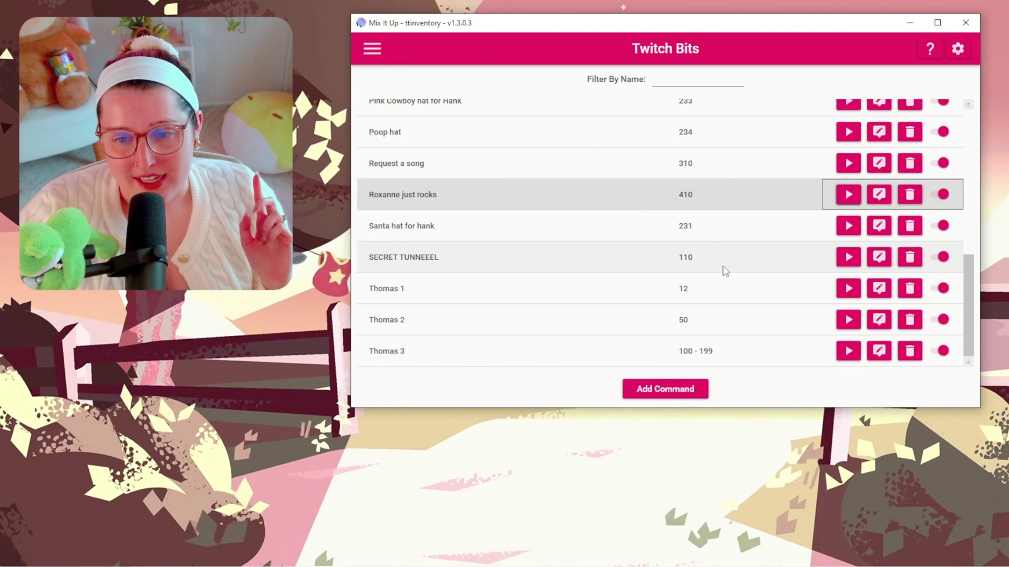
{"action": "scroll", "coordinate": [725, 271], "scroll_direction": "up", "scroll_amount": 5}
{"action": "scroll", "coordinate": [727, 272], "scroll_direction": "down", "scroll_amount": 2}
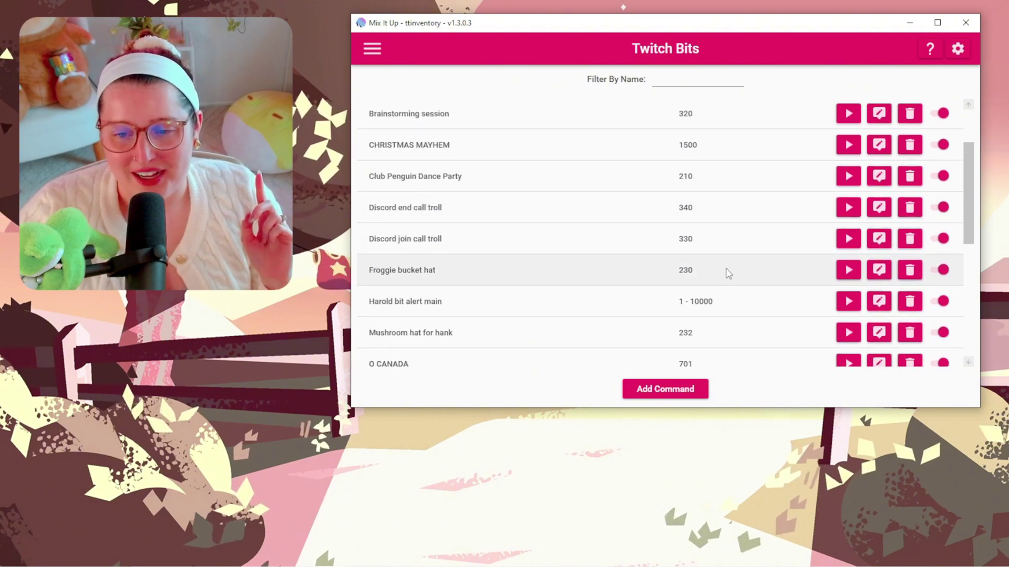
{"action": "scroll", "coordinate": [714, 363], "scroll_direction": "down", "scroll_amount": 2}
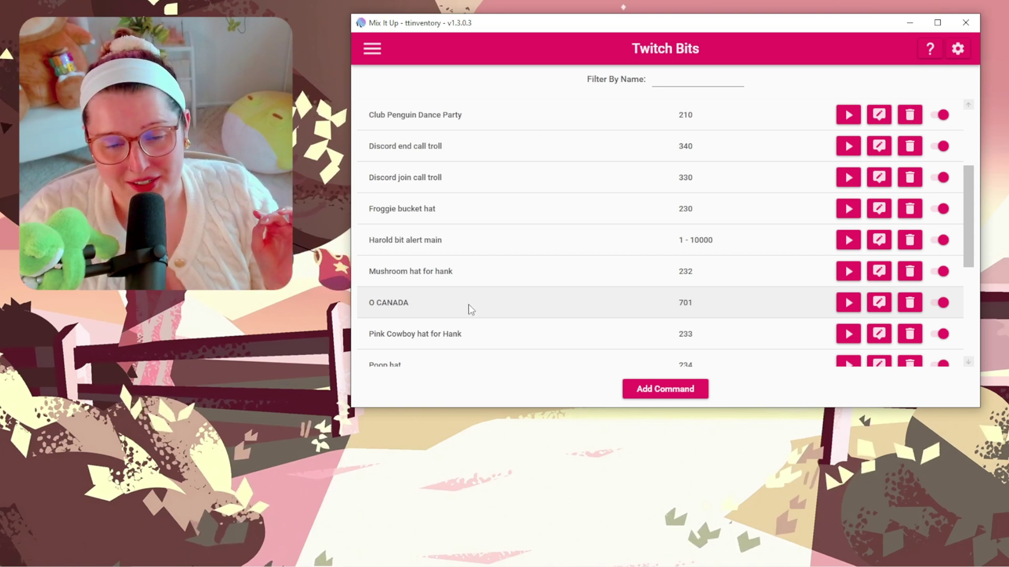
{"action": "scroll", "coordinate": [471, 310], "scroll_direction": "down", "scroll_amount": 1}
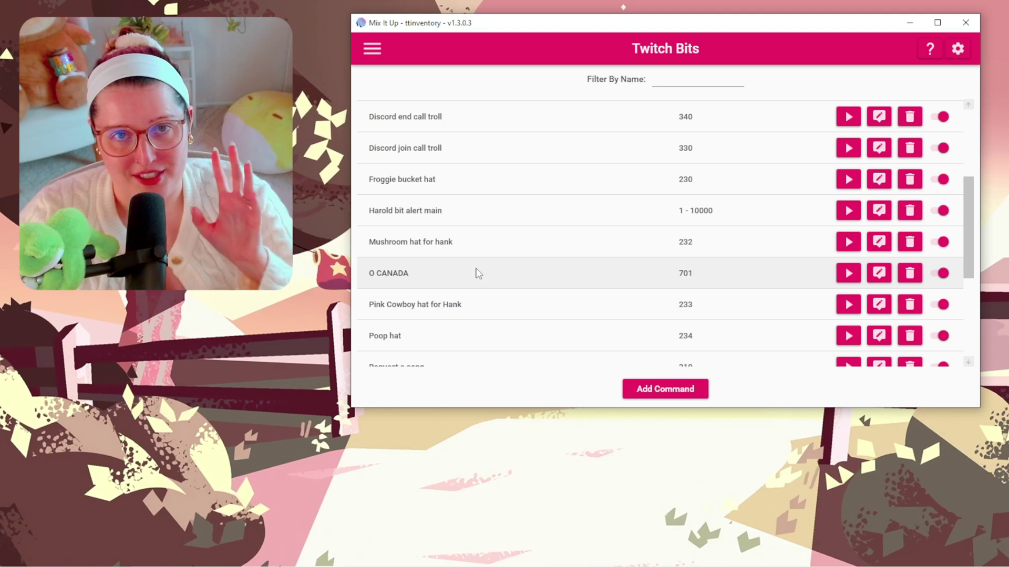
{"action": "scroll", "coordinate": [480, 272], "scroll_direction": "down", "scroll_amount": 6}
{"action": "left_click", "coordinate": [553, 323]}
{"action": "left_click", "coordinate": [739, 322]}
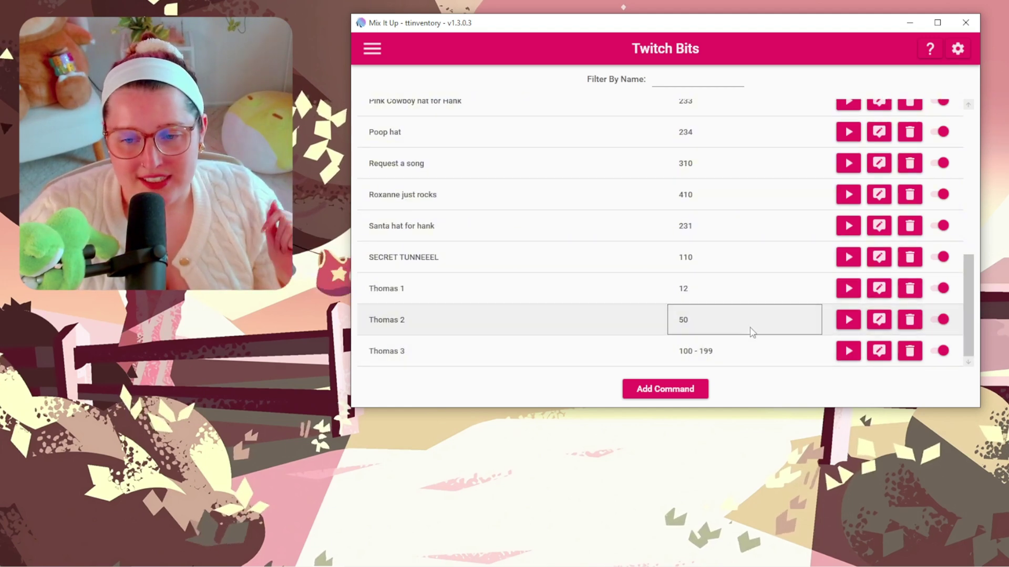
{"action": "left_click", "coordinate": [496, 357]}
{"action": "left_click", "coordinate": [686, 355]}
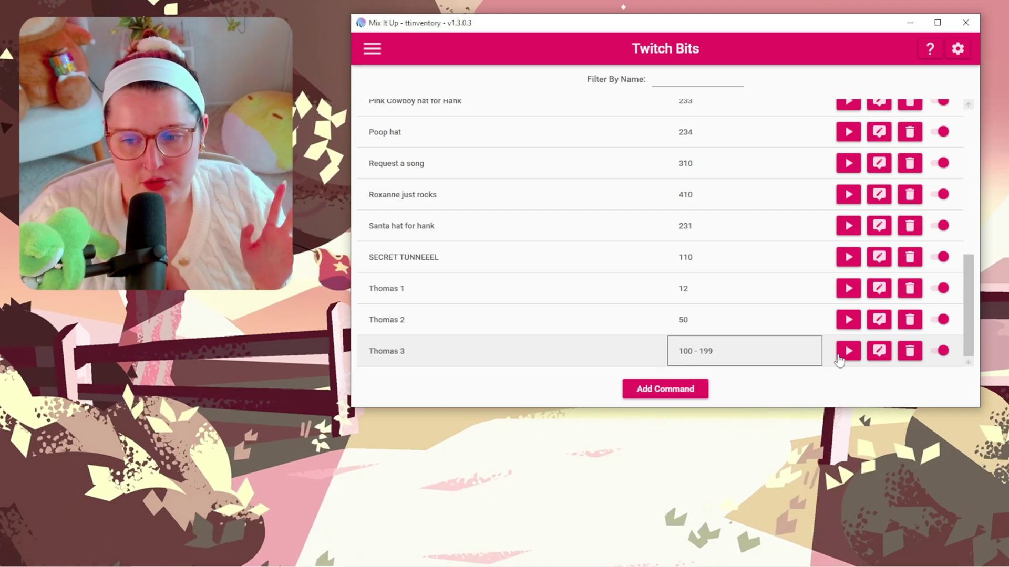
Test-run Thomas 3 with default values, then bring up the section list
{"action": "left_click", "coordinate": [848, 359]}
{"action": "left_click", "coordinate": [602, 321]}
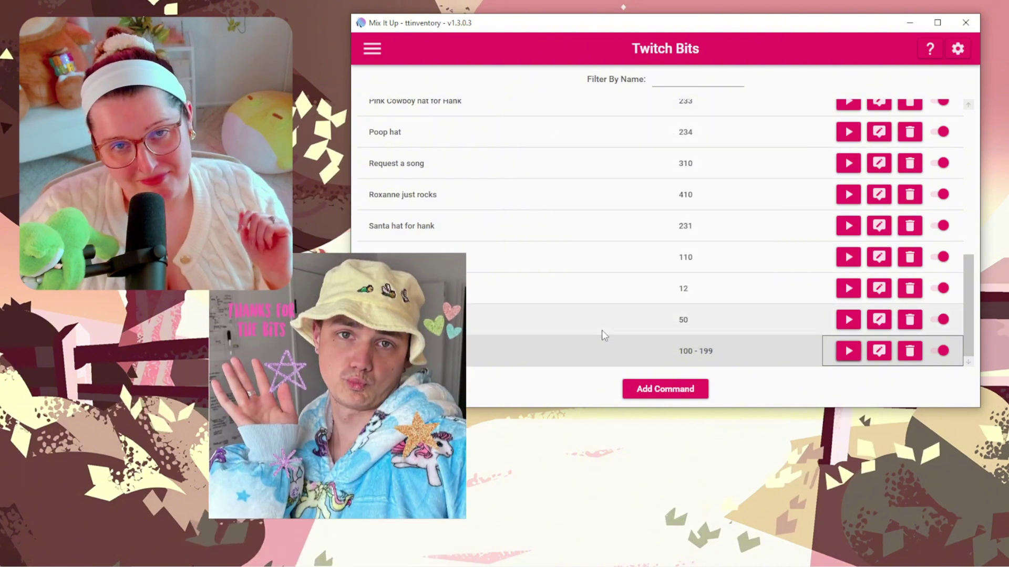
{"action": "scroll", "coordinate": [598, 326], "scroll_direction": "up", "scroll_amount": 10}
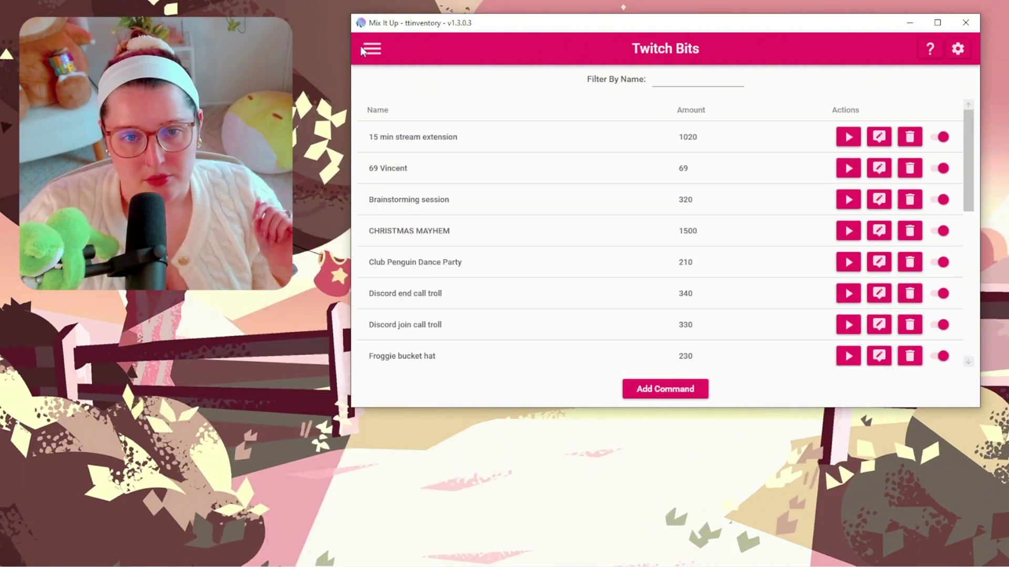
{"action": "left_click", "coordinate": [372, 49]}
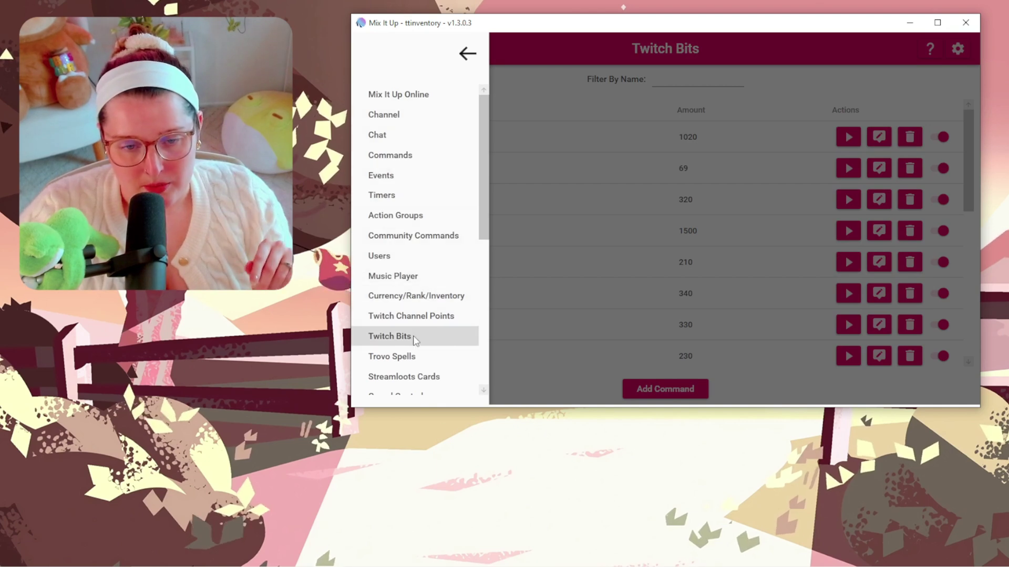
Return to Twitch Bits and start a new command, repositioning the Command Editor
{"action": "left_click", "coordinate": [412, 339]}
{"action": "left_click", "coordinate": [667, 388]}
{"action": "left_click_drag", "start_coordinate": [488, 80], "coordinate": [630, 50]}
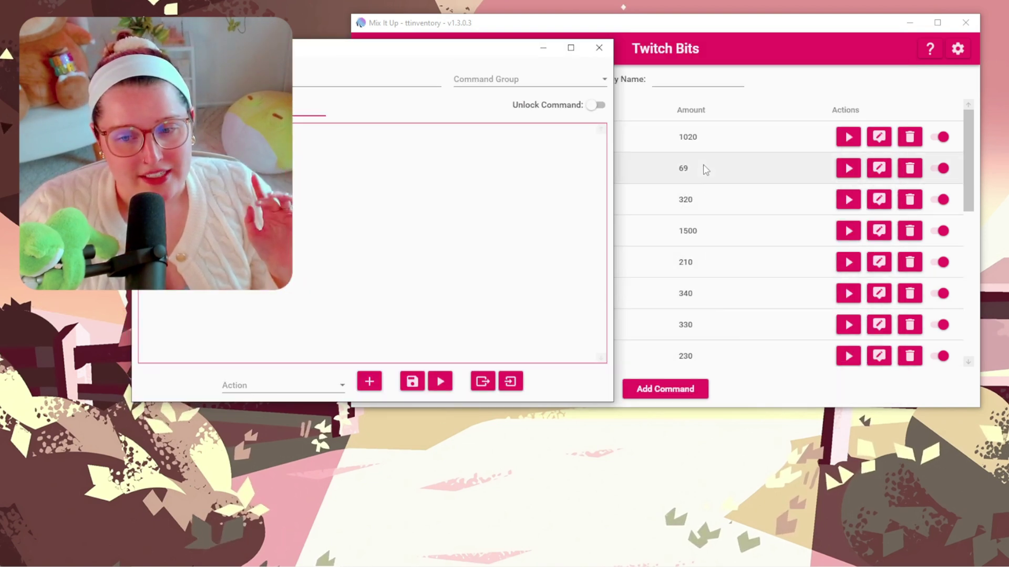
{"action": "scroll", "coordinate": [709, 360], "scroll_direction": "down", "scroll_amount": 10}
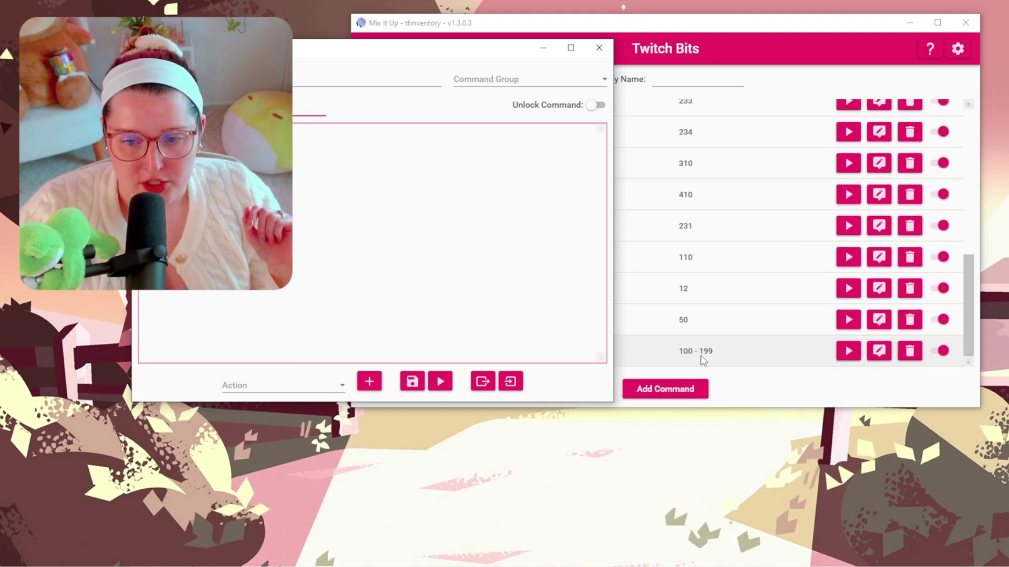
{"action": "scroll", "coordinate": [722, 326], "scroll_direction": "up", "scroll_amount": 10}
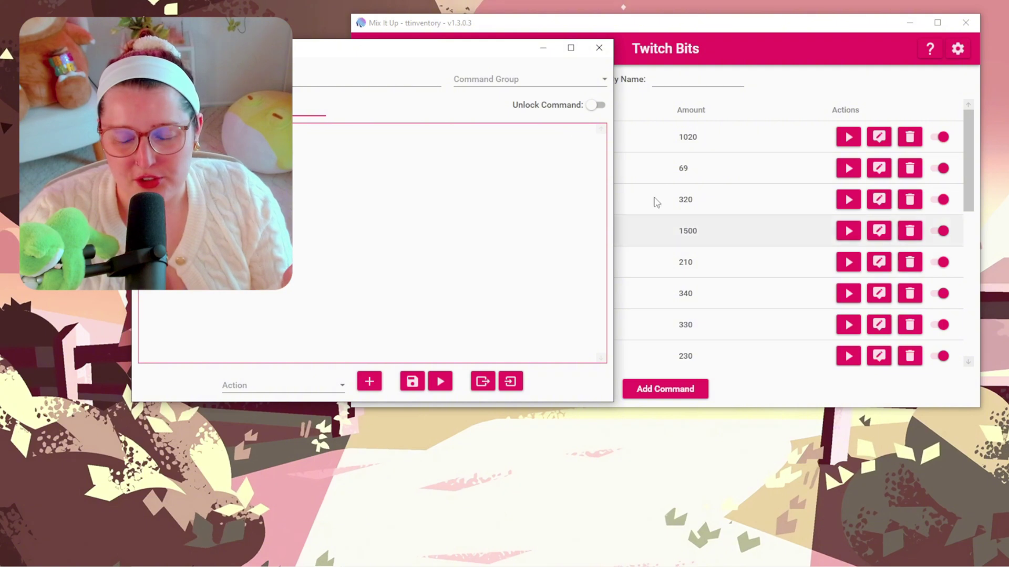
{"action": "left_click_drag", "start_coordinate": [426, 53], "coordinate": [516, 34]}
Replace the new command's default bit amount with 700
{"action": "key", "text": "BackSpace"}
{"action": "left_click", "coordinate": [423, 259]}
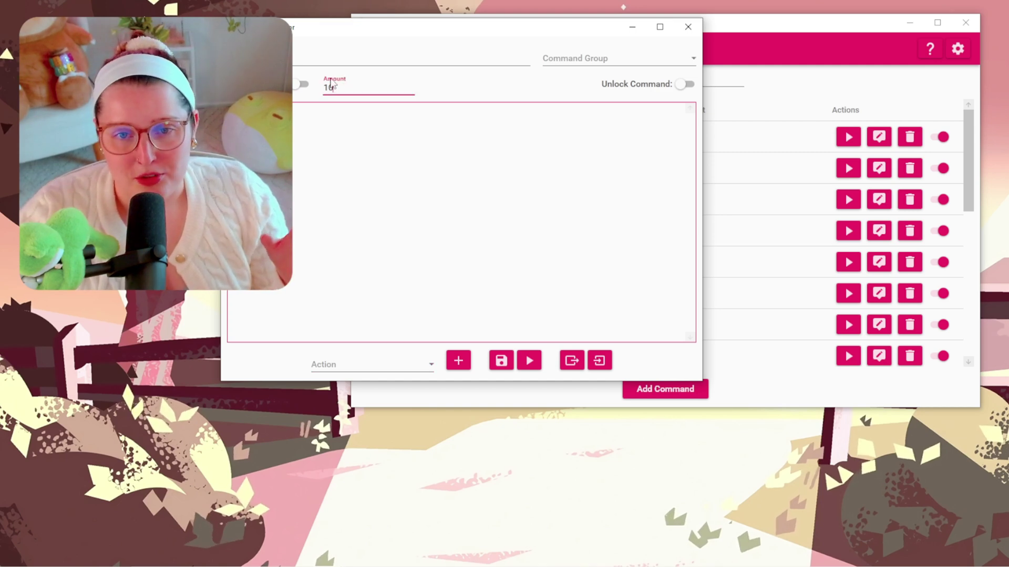
{"action": "left_click_drag", "start_coordinate": [352, 36], "coordinate": [484, 64]}
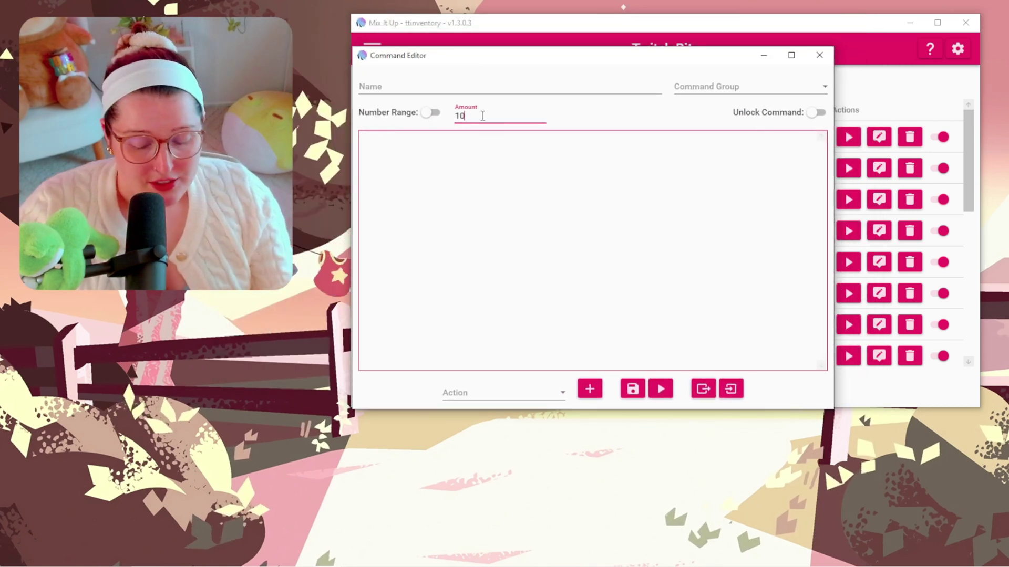
{"action": "key", "text": "BackSpace"}
{"action": "key", "text": "BackSpace"}
{"action": "type", "text": "700"}
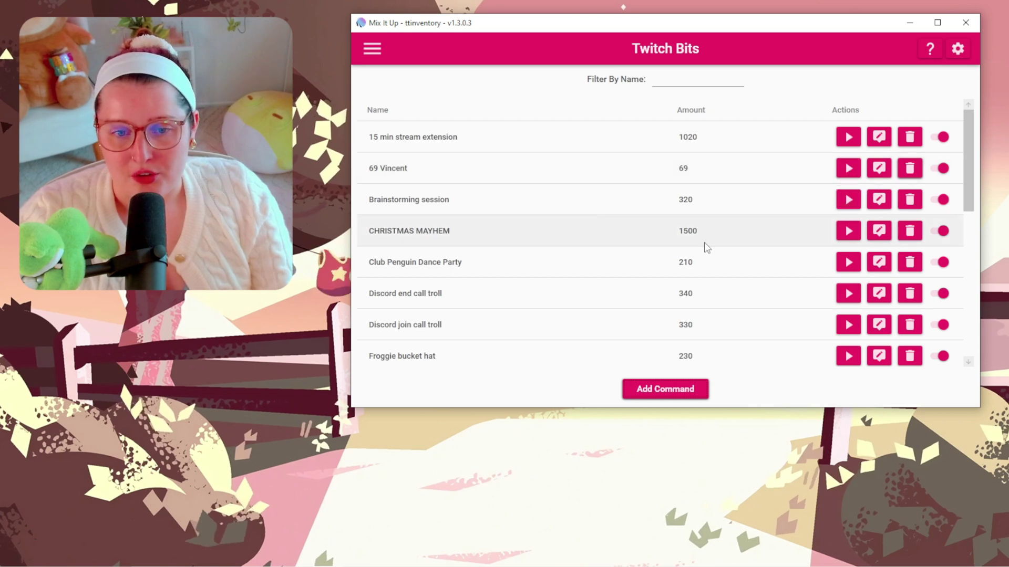
Open Roxanne just rocks for editing and inspect its Sound action's file and volume
{"action": "scroll", "coordinate": [686, 263], "scroll_direction": "down", "scroll_amount": 5}
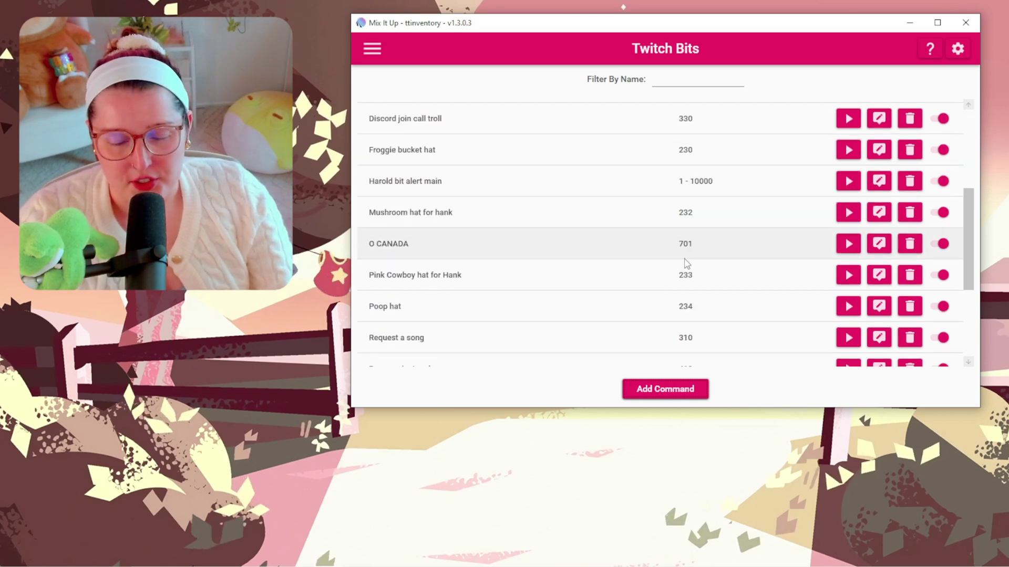
{"action": "double_click", "coordinate": [514, 318]}
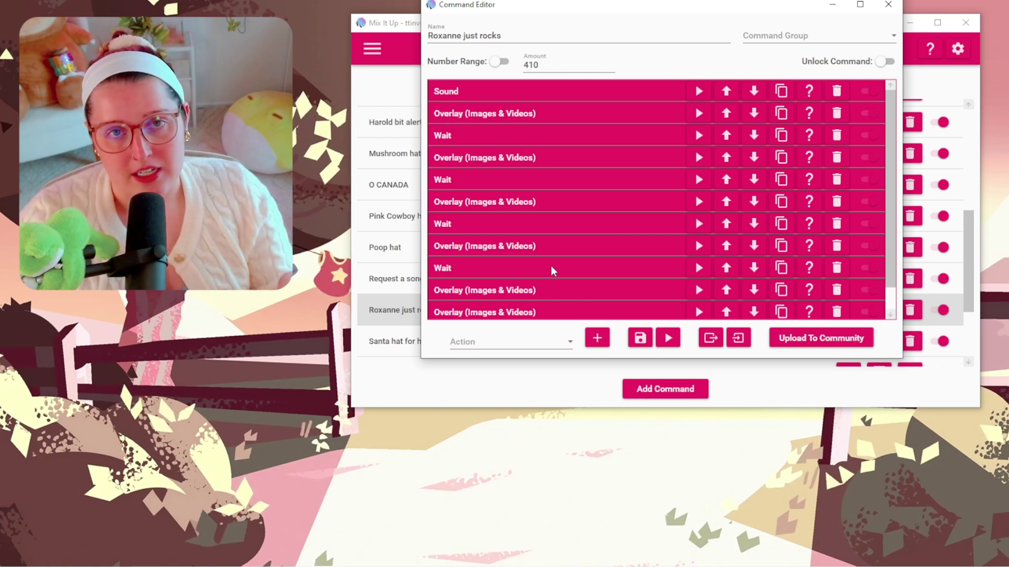
{"action": "left_click", "coordinate": [553, 87]}
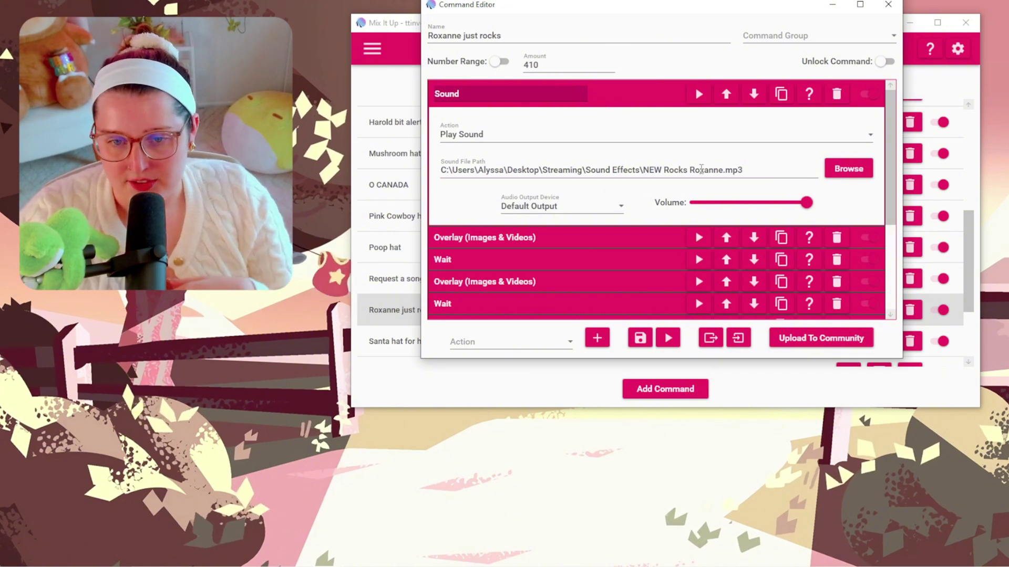
{"action": "left_click", "coordinate": [555, 104]}
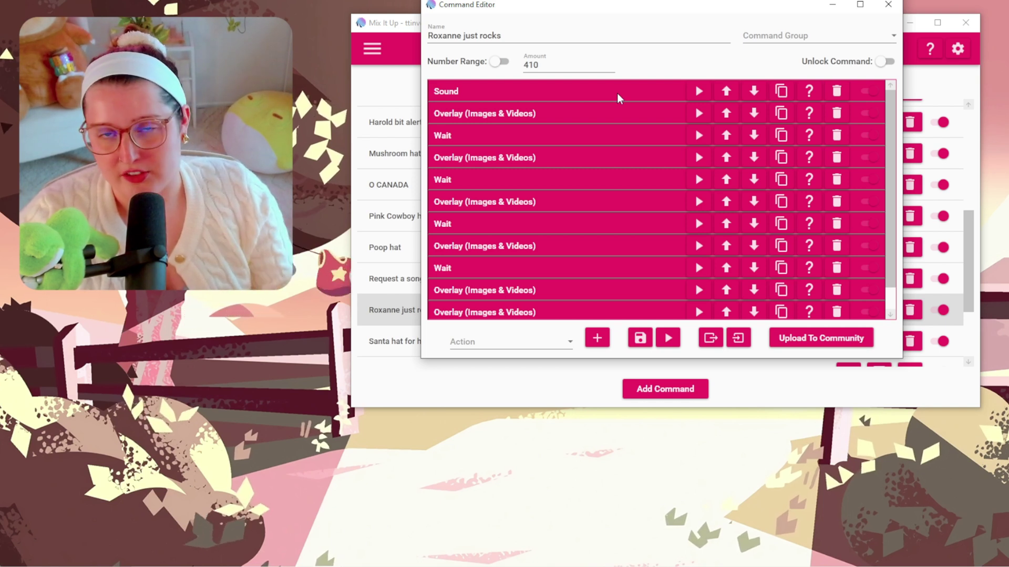
{"action": "left_click", "coordinate": [618, 96]}
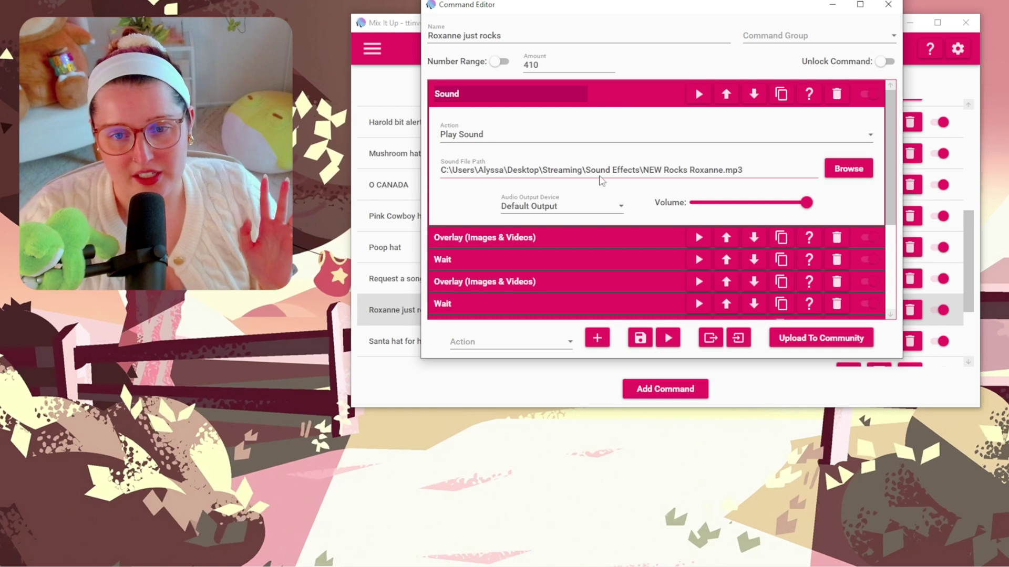
{"action": "left_click", "coordinate": [606, 103]}
Preview the cat sunglasses and rock eyes overlays, checking the 6- and 5-second waits
{"action": "left_click", "coordinate": [606, 111]}
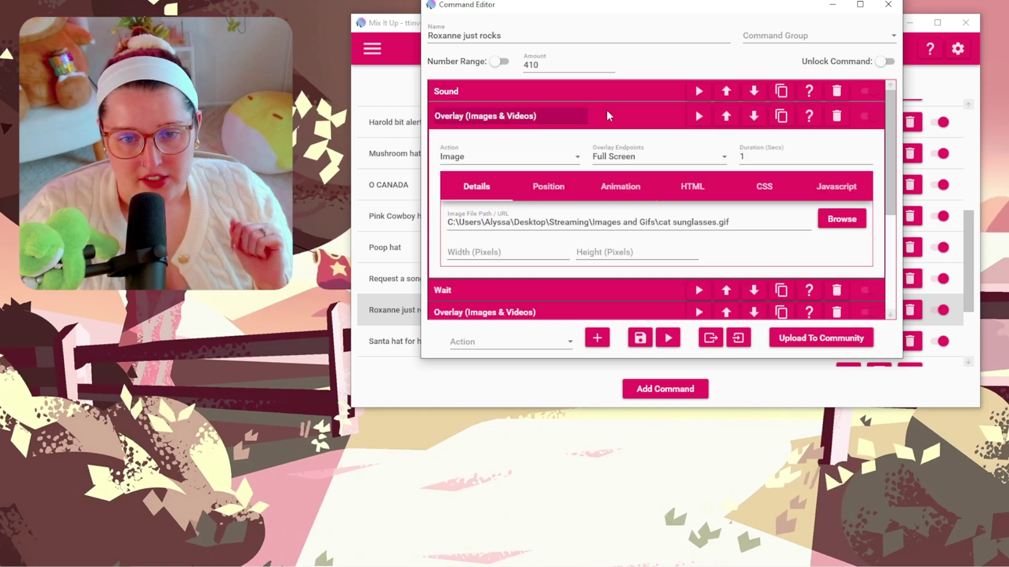
{"action": "left_click", "coordinate": [696, 117]}
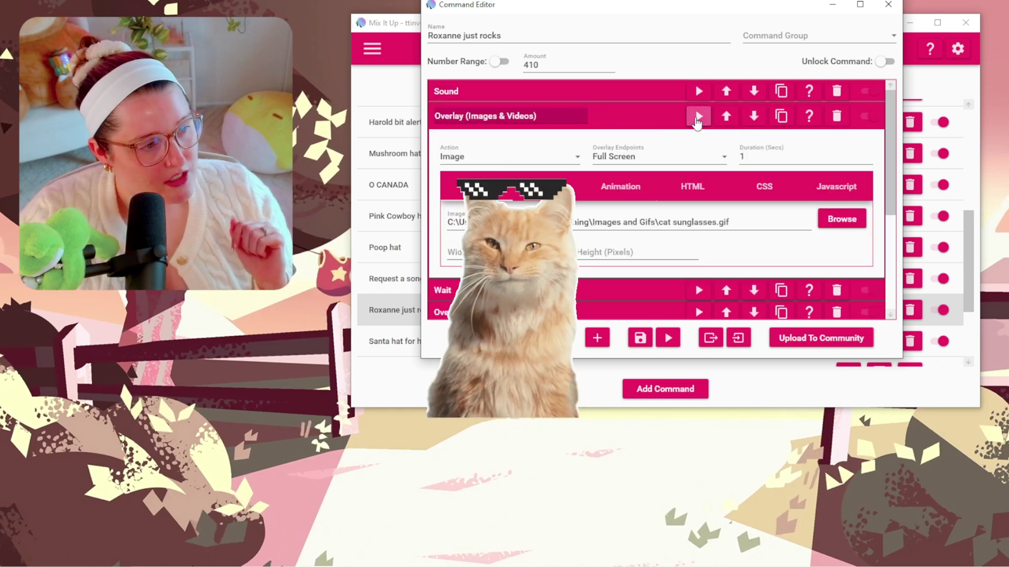
{"action": "left_click", "coordinate": [654, 116]}
{"action": "left_click", "coordinate": [654, 140]}
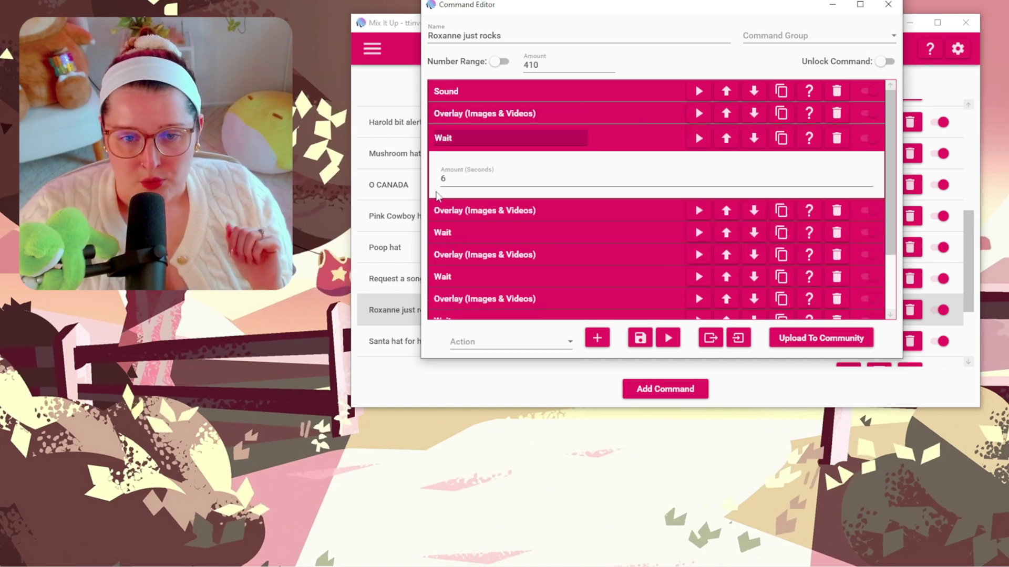
{"action": "left_click", "coordinate": [615, 139]}
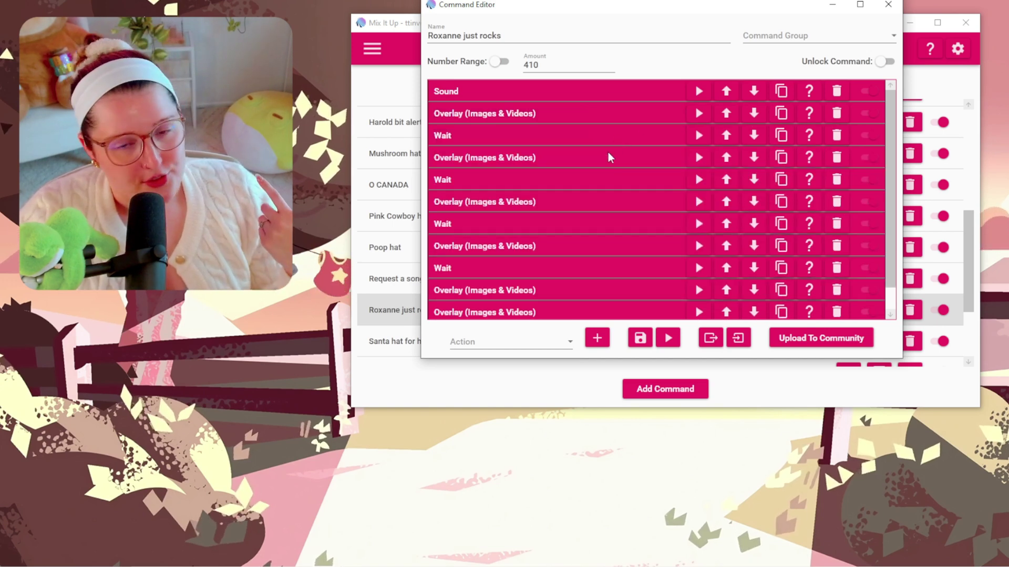
{"action": "left_click", "coordinate": [609, 153]}
{"action": "left_click", "coordinate": [700, 159]}
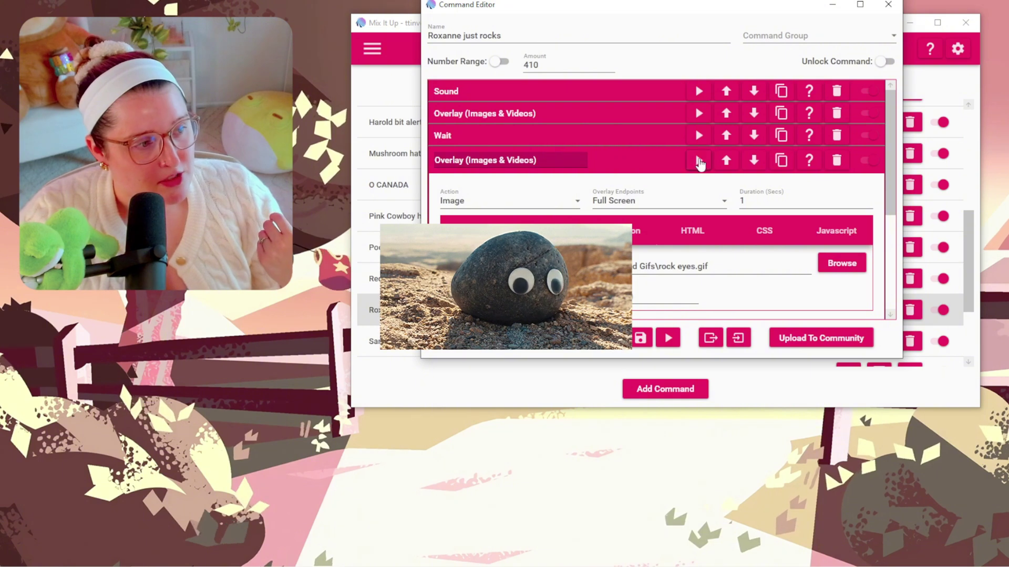
{"action": "left_click", "coordinate": [570, 166]}
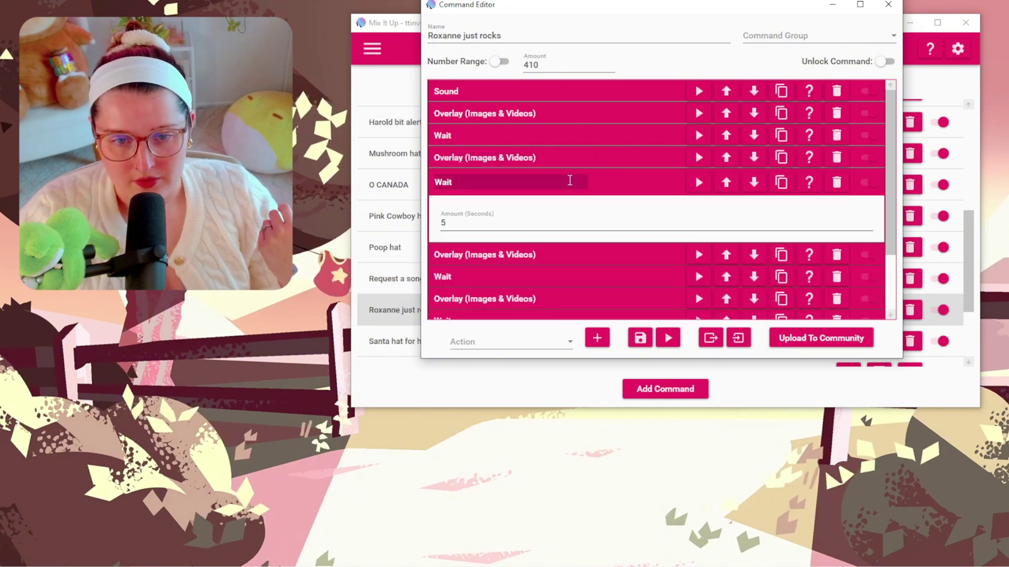
{"action": "left_click", "coordinate": [604, 186]}
Preview the rock.gif overlay and the three final cat overlays, checking the 2-second wait
{"action": "scroll", "coordinate": [567, 203], "scroll_direction": "down", "scroll_amount": 1}
{"action": "left_click", "coordinate": [582, 188]}
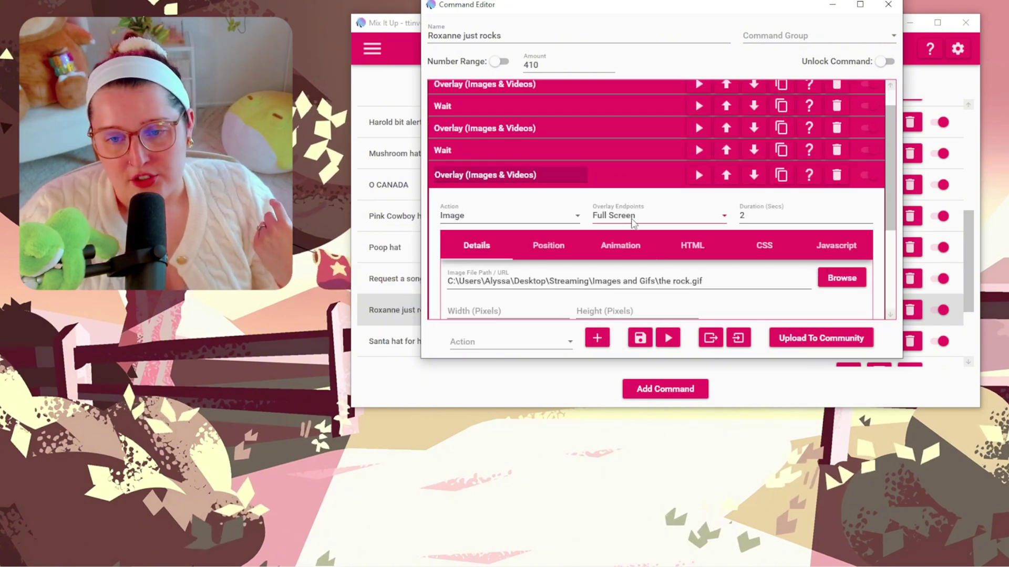
{"action": "left_click", "coordinate": [699, 174]}
{"action": "left_click", "coordinate": [589, 175]}
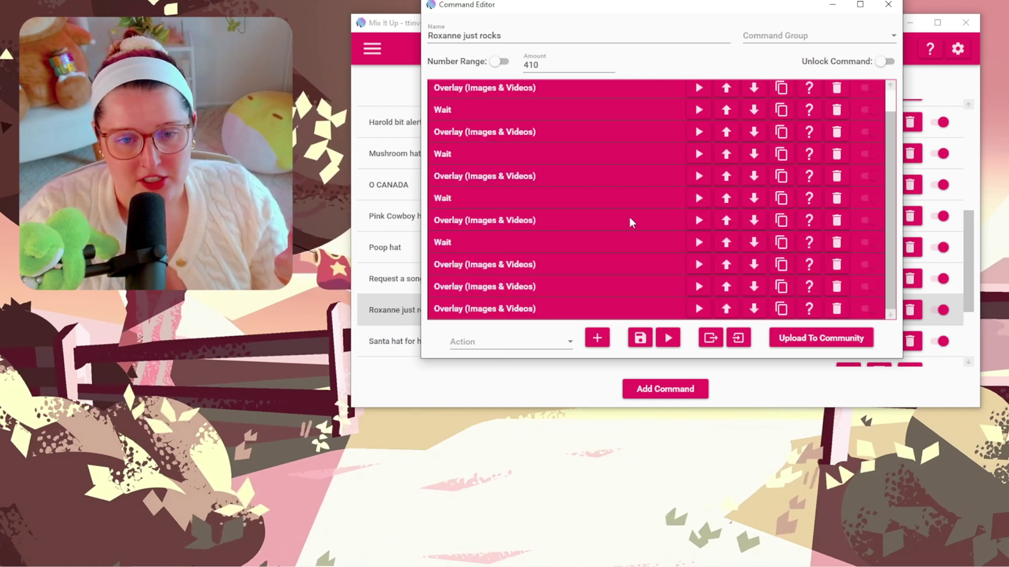
{"action": "left_click", "coordinate": [551, 245]}
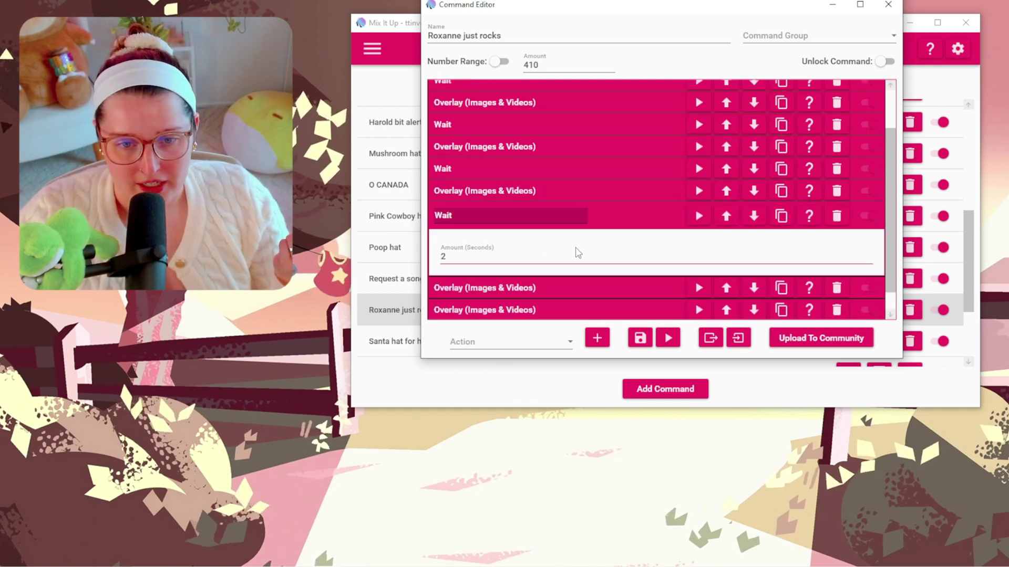
{"action": "left_click", "coordinate": [639, 213]}
{"action": "left_click", "coordinate": [699, 264]}
{"action": "left_click", "coordinate": [698, 286]}
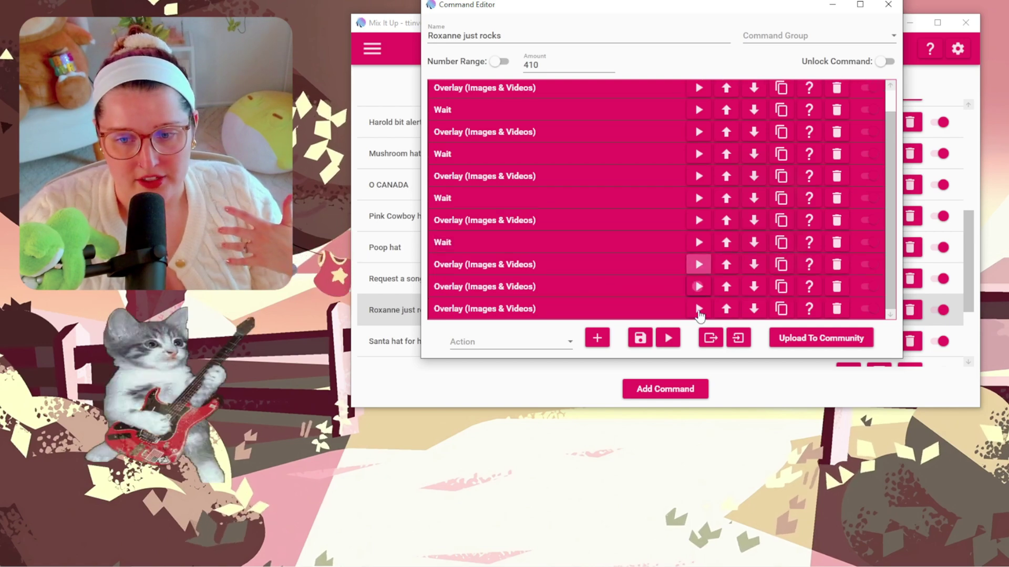
{"action": "left_click", "coordinate": [699, 309]}
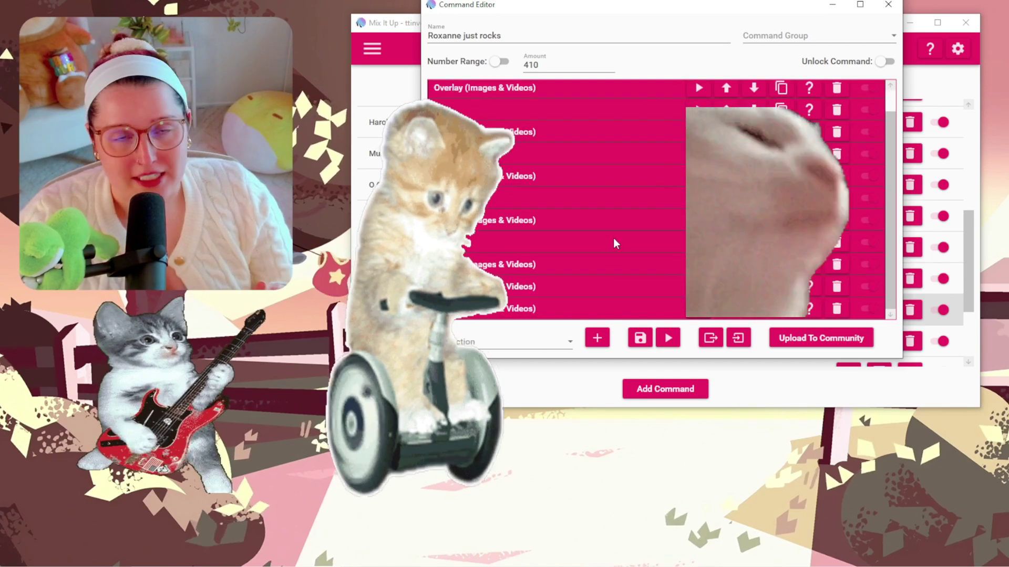
Toggle Number Range on, then revert to the single amount of 410
{"action": "scroll", "coordinate": [581, 133], "scroll_direction": "up", "scroll_amount": 2}
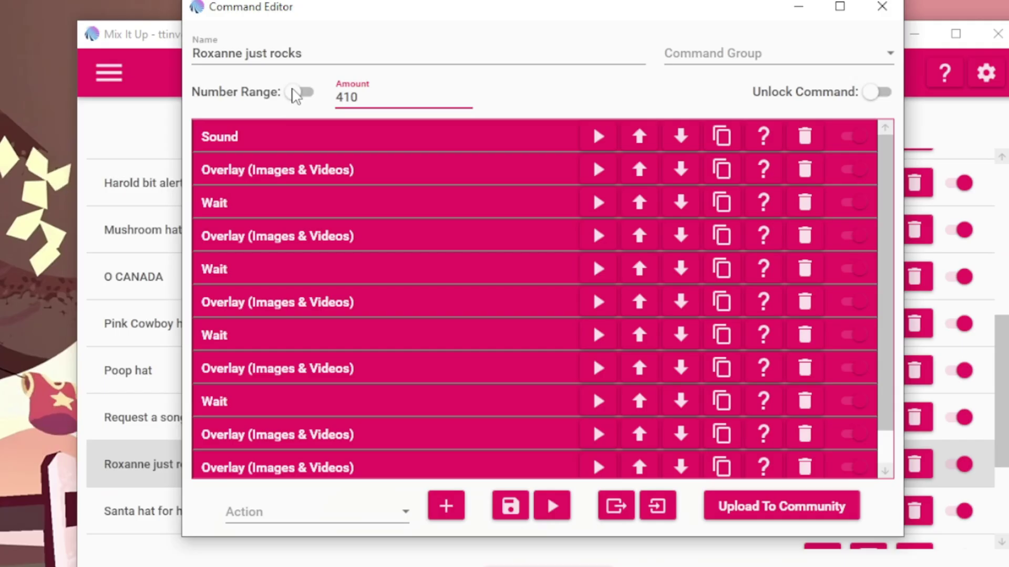
{"action": "left_click", "coordinate": [498, 62]}
{"action": "left_click", "coordinate": [306, 94]}
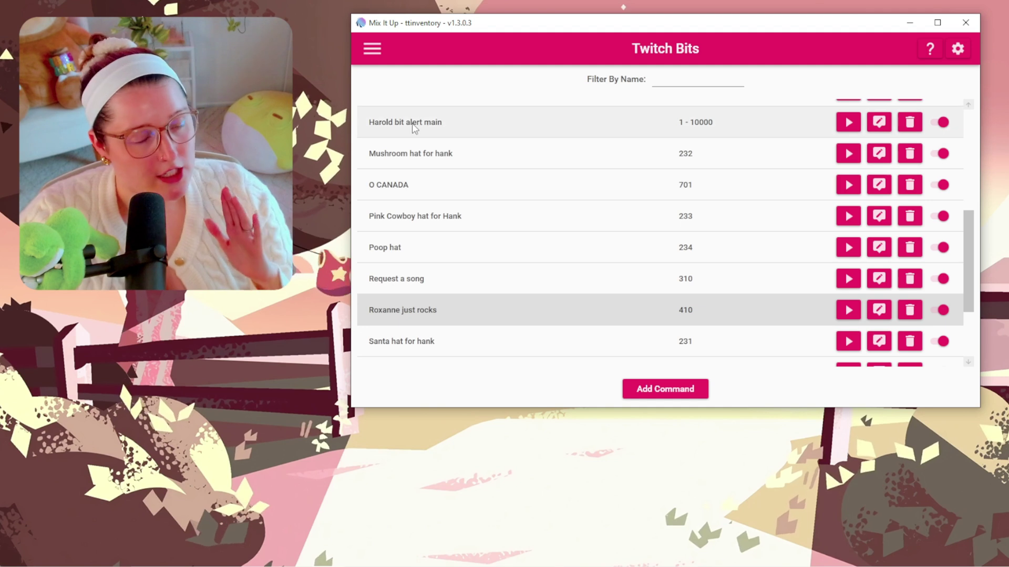
Review Overlays settings: endpoints on port 8111 from Default down to TEST SOURCE, plus the new-endpoint Name field
{"action": "left_click", "coordinate": [957, 49]}
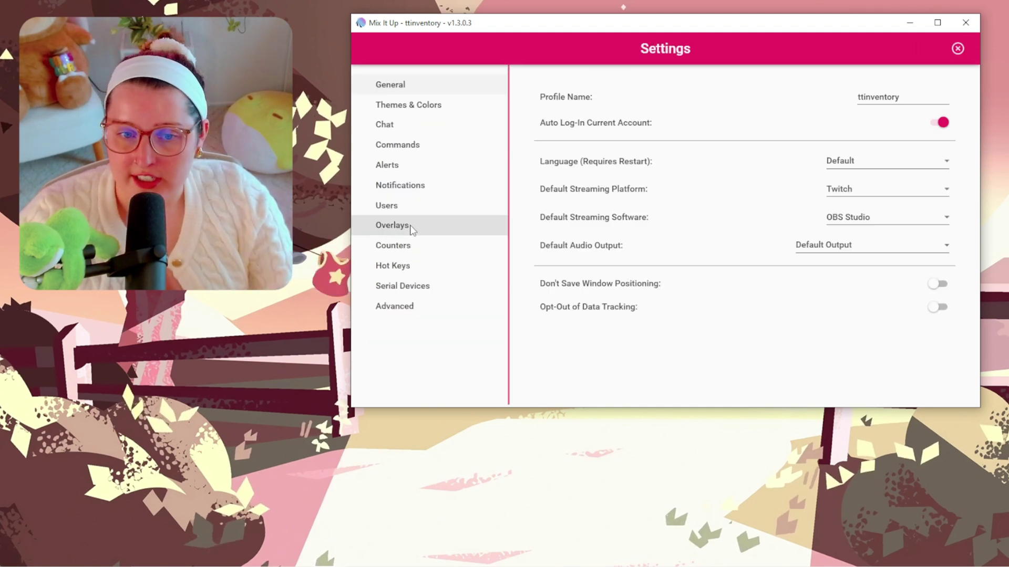
{"action": "left_click", "coordinate": [410, 229]}
{"action": "scroll", "coordinate": [669, 215], "scroll_direction": "down", "scroll_amount": 1}
{"action": "left_click_drag", "start_coordinate": [973, 107], "coordinate": [957, 130]}
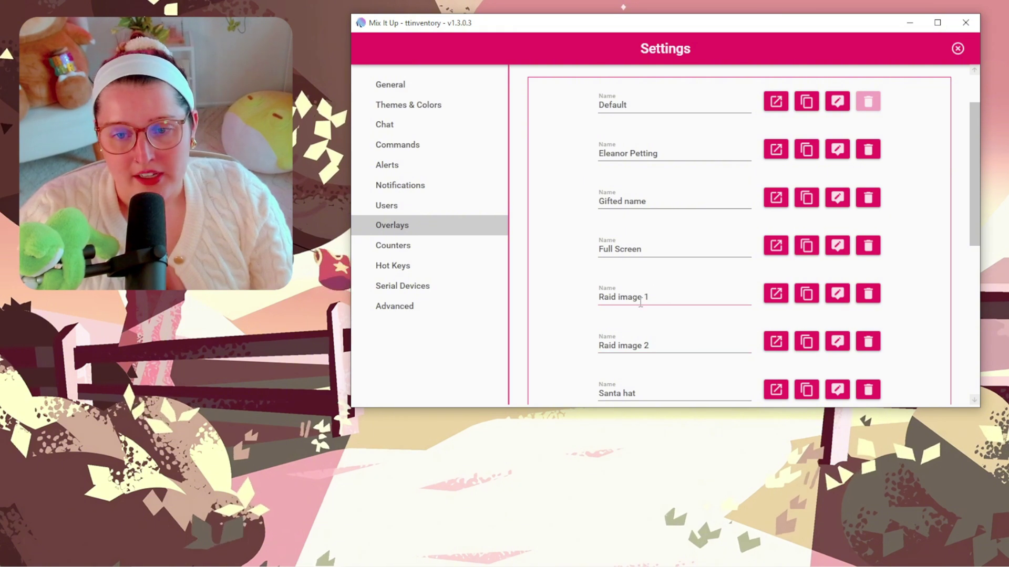
{"action": "scroll", "coordinate": [651, 220], "scroll_direction": "up", "scroll_amount": 2}
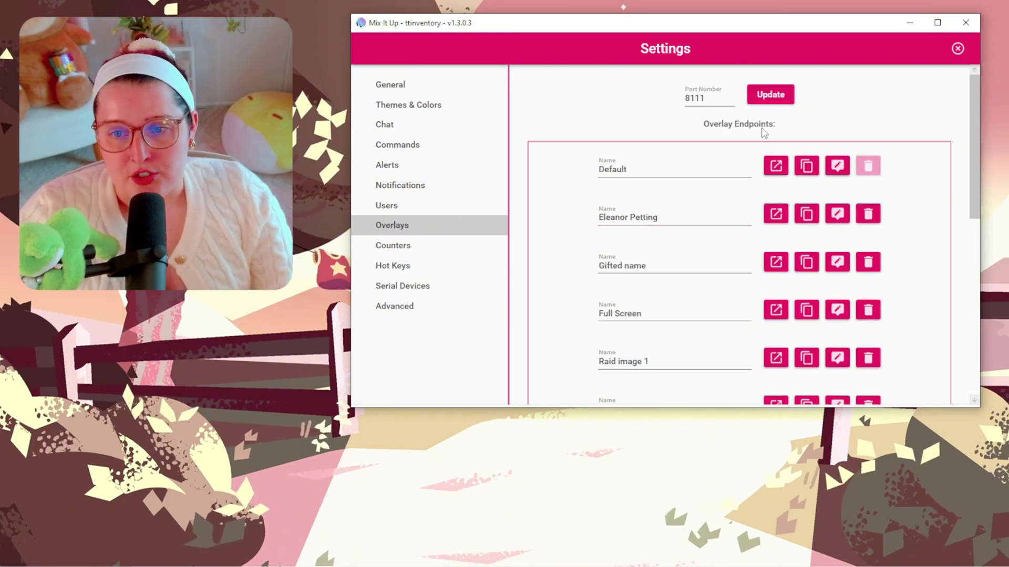
{"action": "left_click_drag", "start_coordinate": [969, 123], "coordinate": [968, 300]}
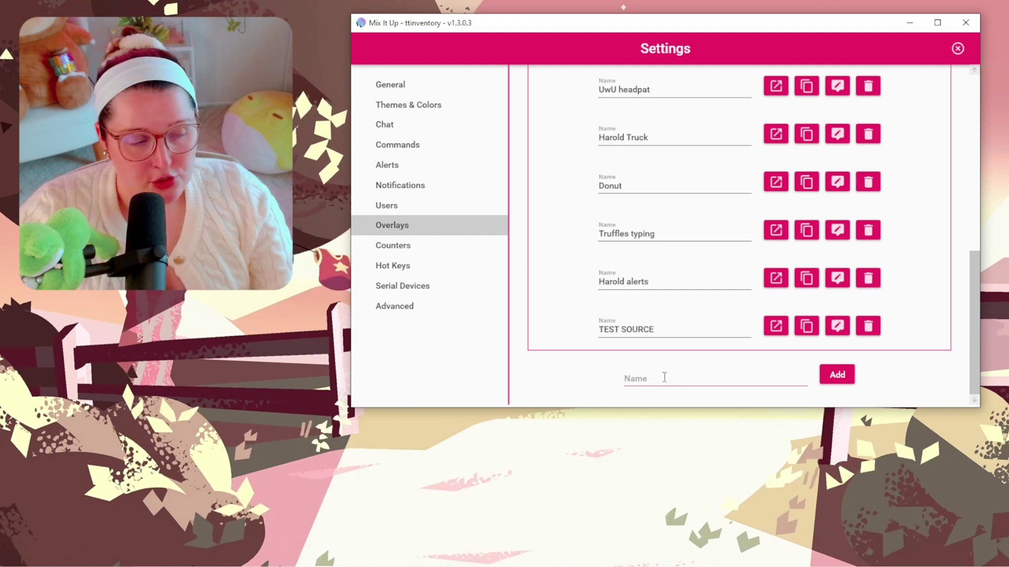
{"action": "left_click", "coordinate": [746, 382]}
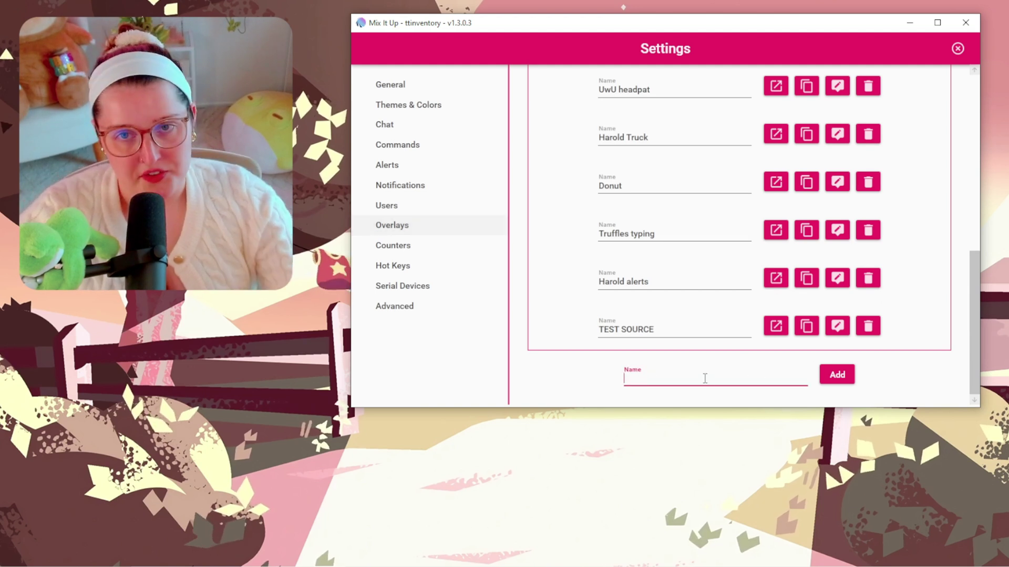
{"action": "mouse_move", "coordinate": [973, 268]}
{"action": "left_mouse_down"}
{"action": "mouse_move", "coordinate": [972, 247]}
{"action": "mouse_move", "coordinate": [972, 288]}
{"action": "left_mouse_up"}
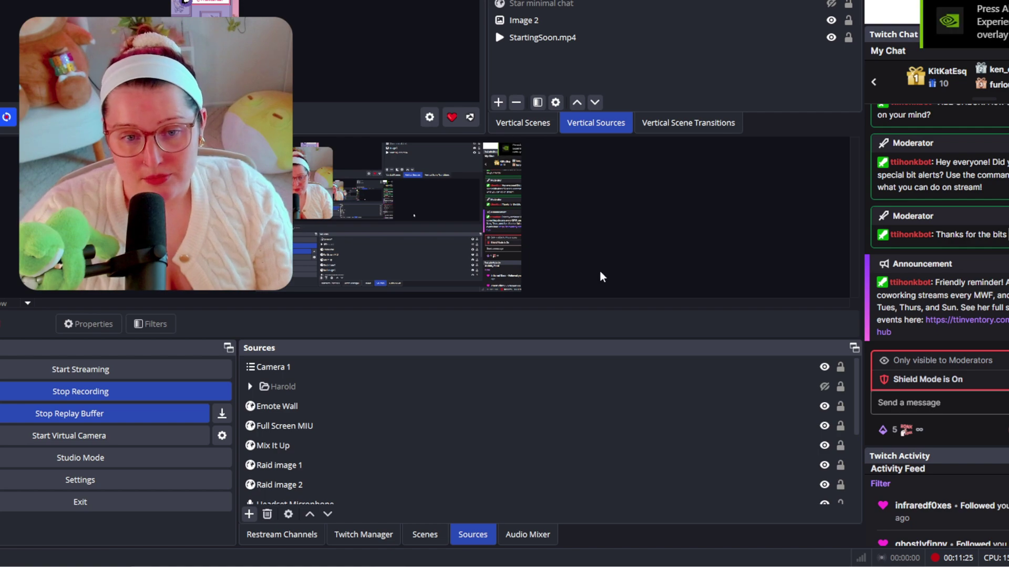
Select the Camera 1, Raid image 1 and Raid image 2 sources in OBS
{"action": "left_click", "coordinate": [537, 367]}
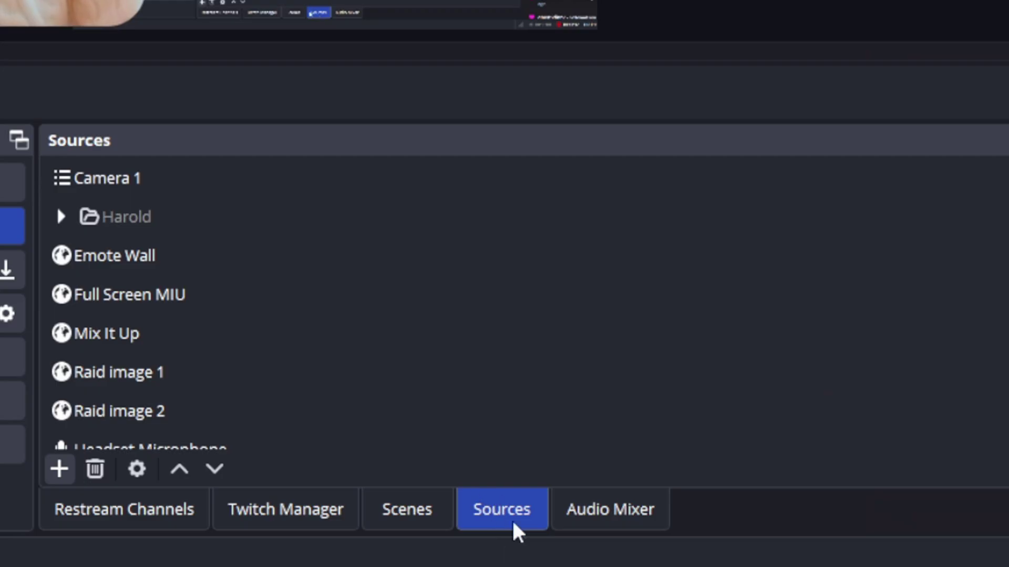
{"action": "left_click", "coordinate": [153, 380]}
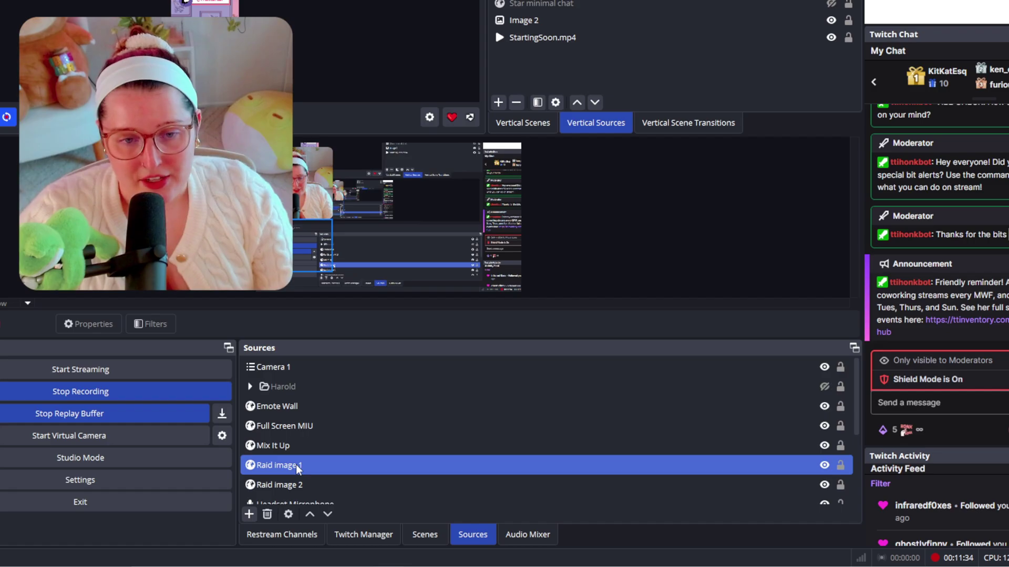
{"action": "left_click", "coordinate": [315, 483]}
{"action": "scroll", "coordinate": [284, 482], "scroll_direction": "down", "scroll_amount": 1}
Add a new Browser source named TEST
{"action": "left_click", "coordinate": [249, 515]}
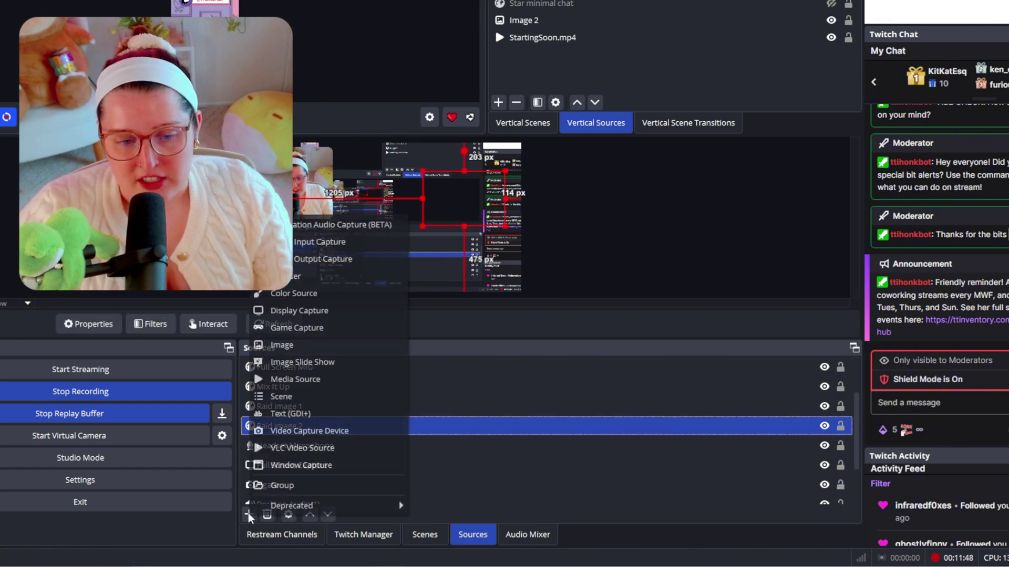
{"action": "left_click", "coordinate": [315, 277]}
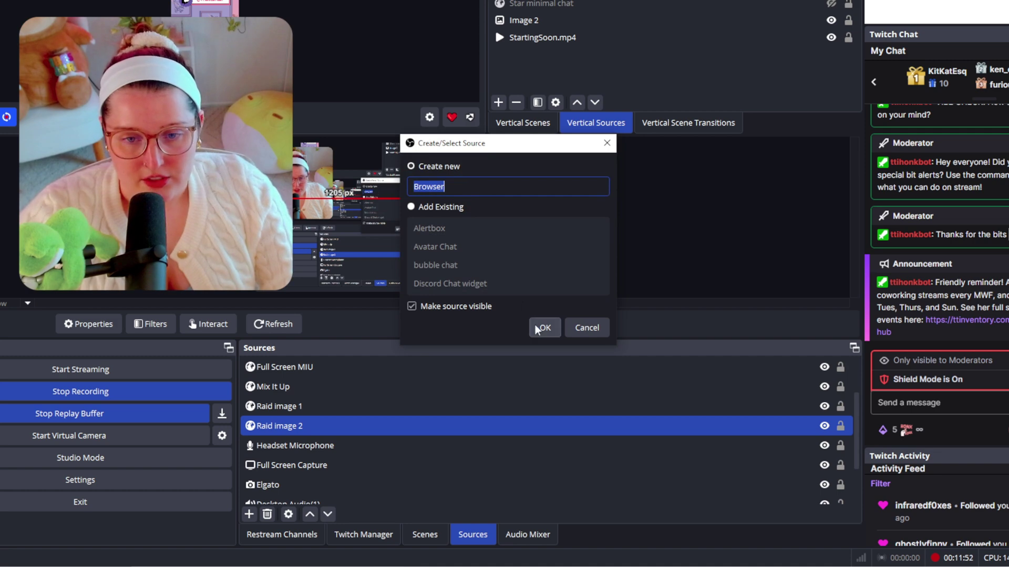
{"action": "type", "text": "TEST"}
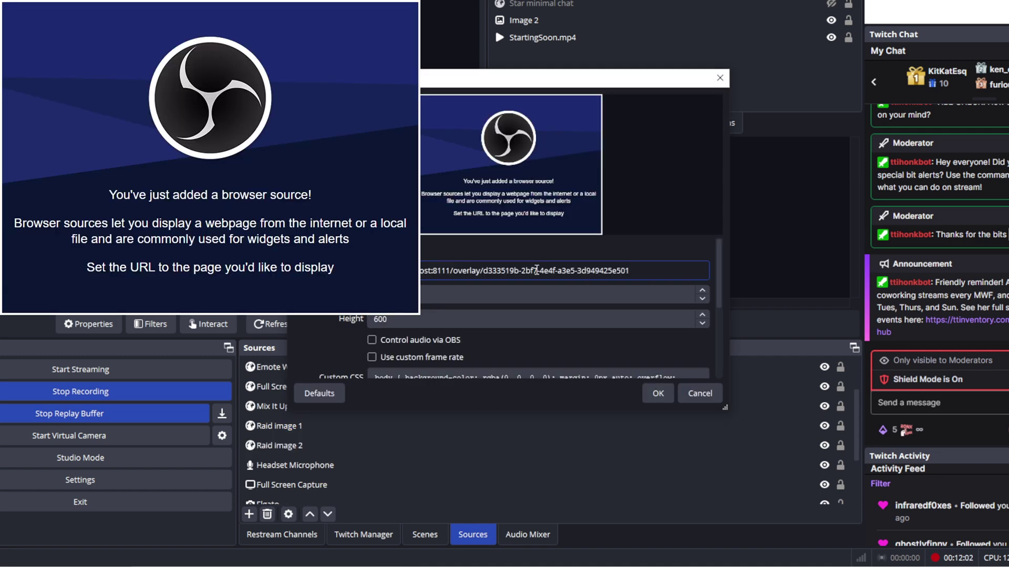
{"action": "left_click", "coordinate": [656, 434]}
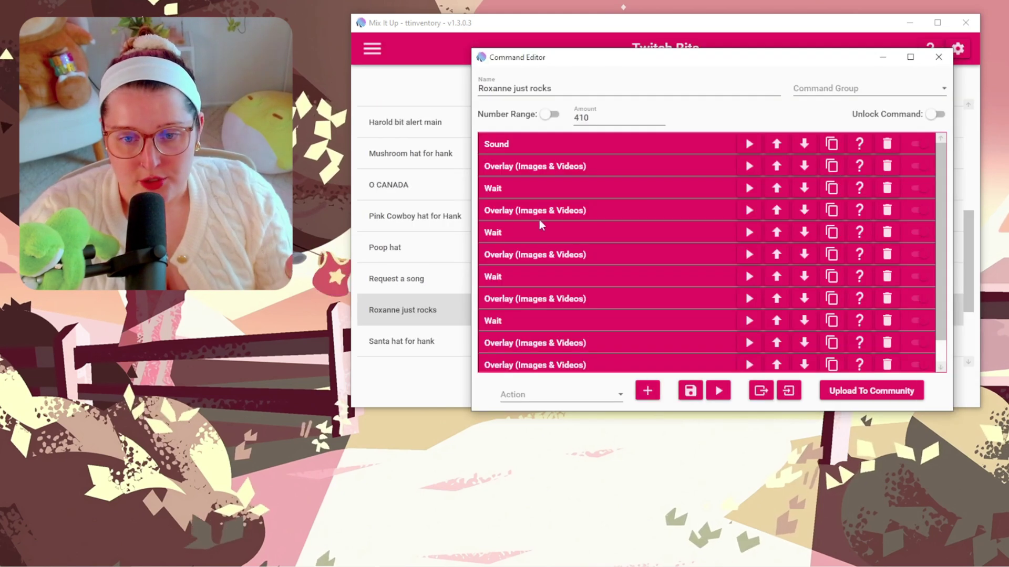
Check the fourth overlay action's endpoint options, leave it on Full Screen, and close the editor
{"action": "left_click", "coordinate": [609, 210]}
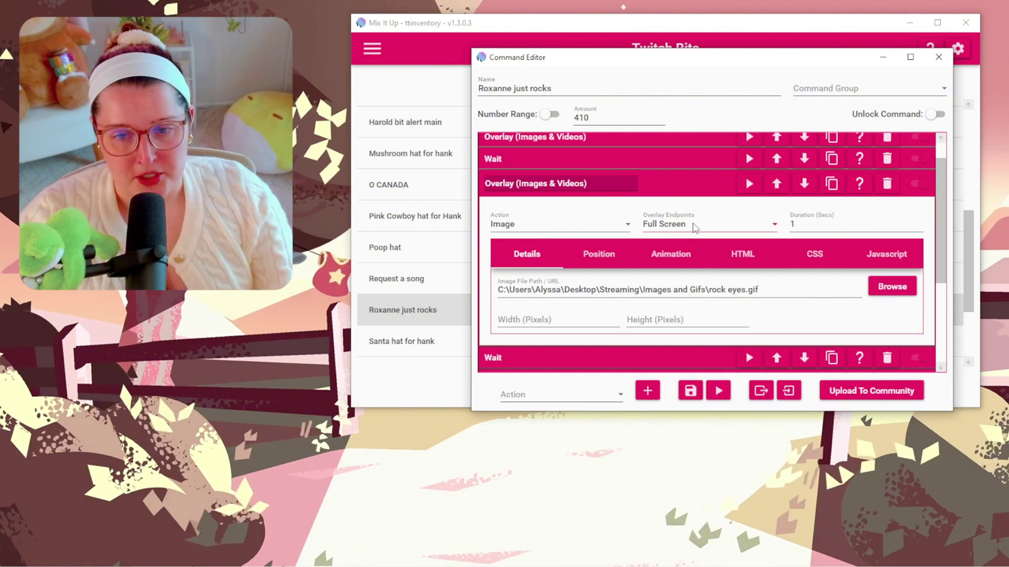
{"action": "left_click", "coordinate": [704, 224]}
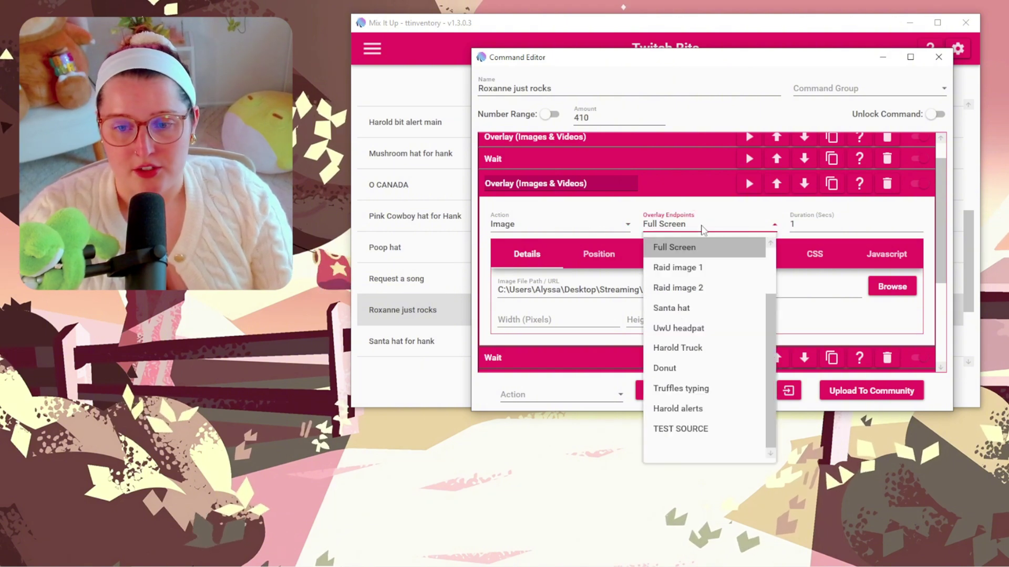
{"action": "scroll", "coordinate": [683, 266], "scroll_direction": "up", "scroll_amount": 1}
{"action": "scroll", "coordinate": [688, 383], "scroll_direction": "down", "scroll_amount": 1}
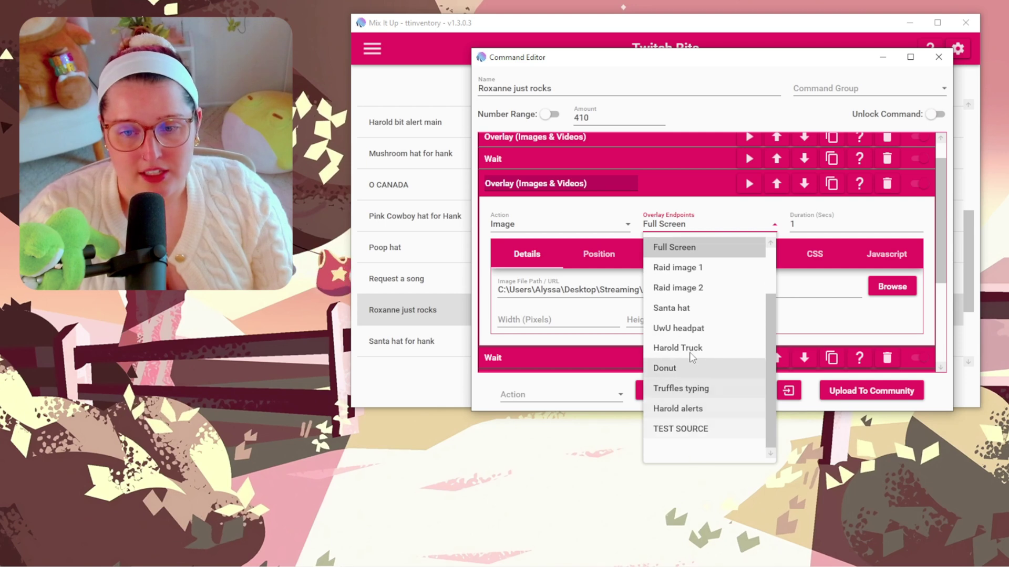
{"action": "scroll", "coordinate": [683, 310], "scroll_direction": "up", "scroll_amount": 3}
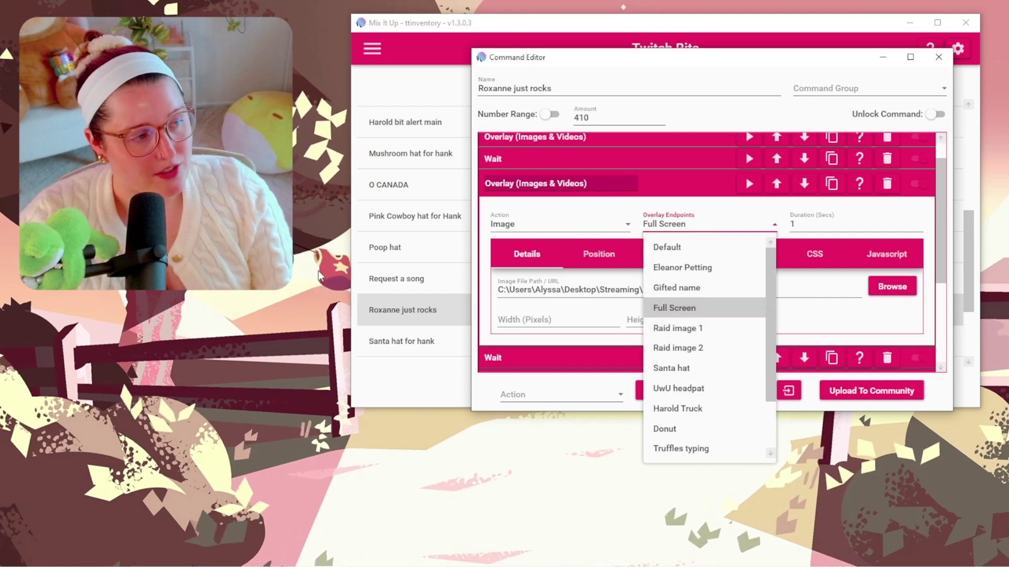
{"action": "left_click", "coordinate": [718, 273]}
{"action": "scroll", "coordinate": [705, 315], "scroll_direction": "up", "scroll_amount": 1}
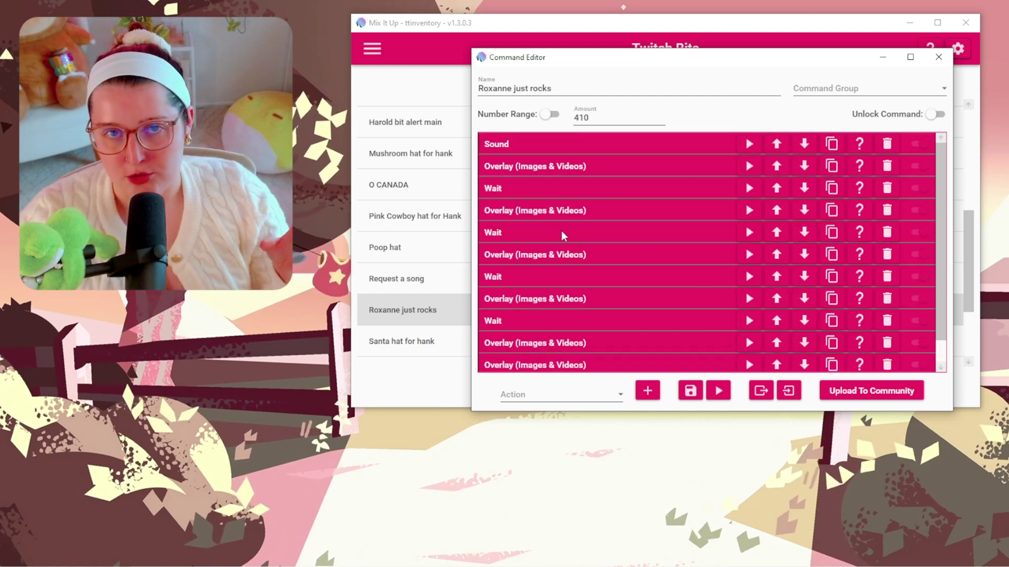
{"action": "left_click", "coordinate": [689, 391]}
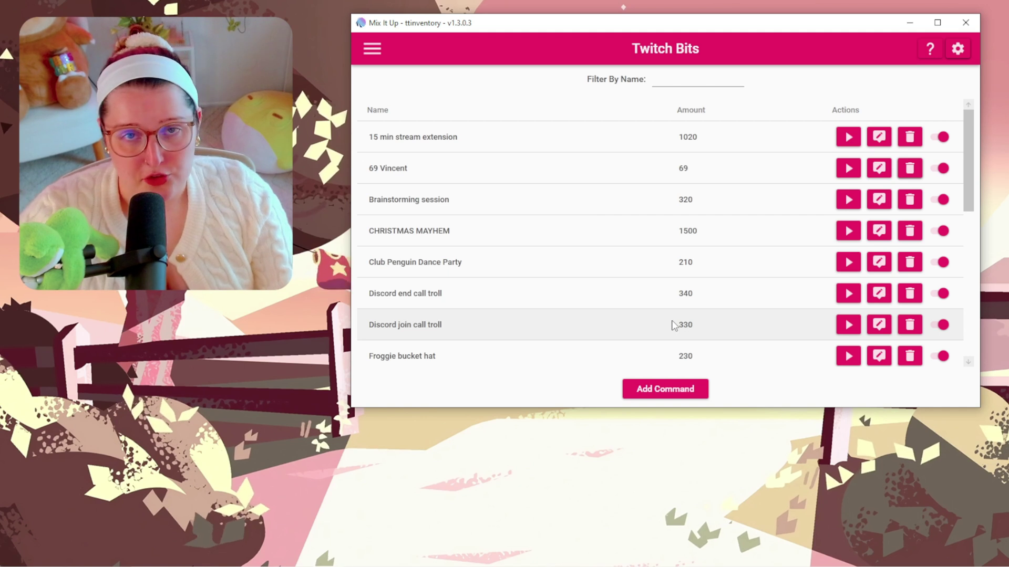
Go to the Events page and expand the Twitch event category
{"action": "left_click", "coordinate": [372, 48]}
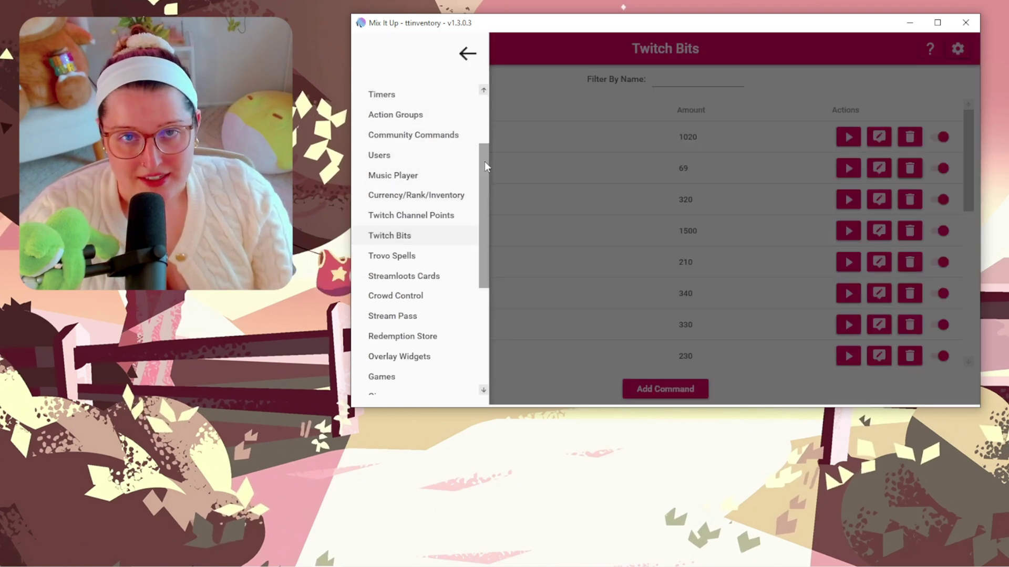
{"action": "left_click_drag", "start_coordinate": [484, 159], "coordinate": [484, 102]}
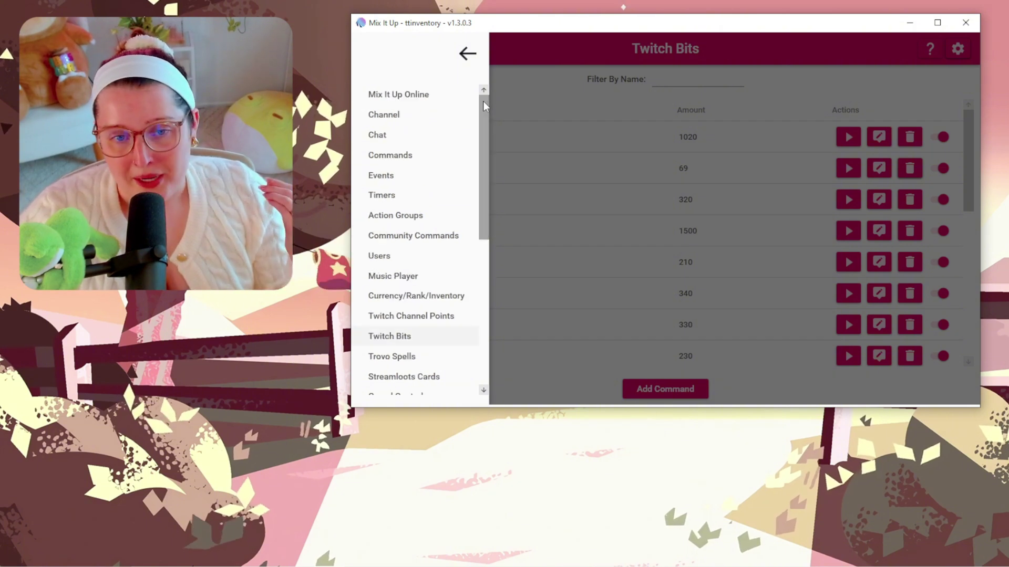
{"action": "left_click", "coordinate": [408, 178]}
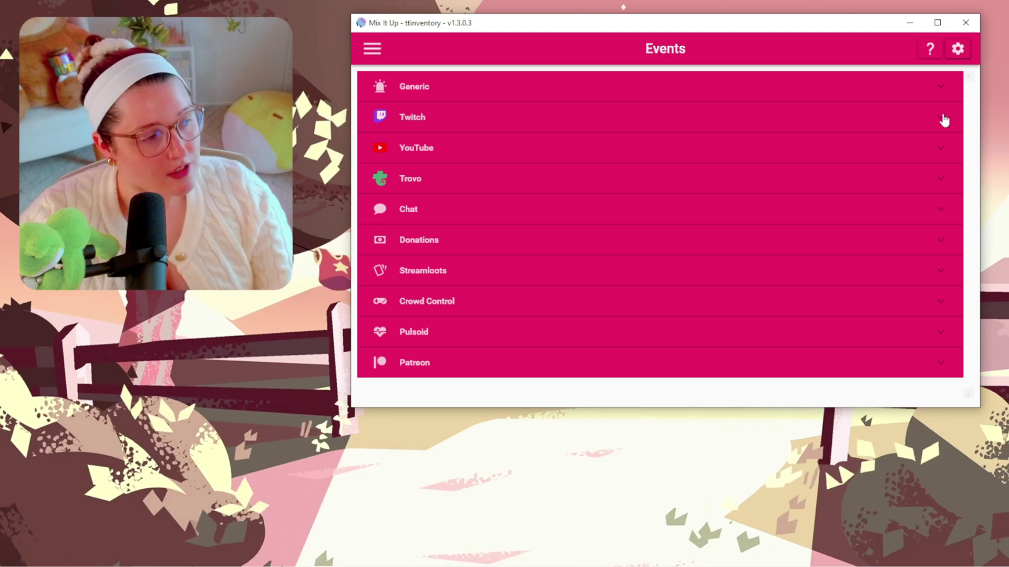
{"action": "left_click", "coordinate": [943, 119]}
{"action": "scroll", "coordinate": [638, 263], "scroll_direction": "down", "scroll_amount": 4}
{"action": "scroll", "coordinate": [641, 261], "scroll_direction": "down", "scroll_amount": 2}
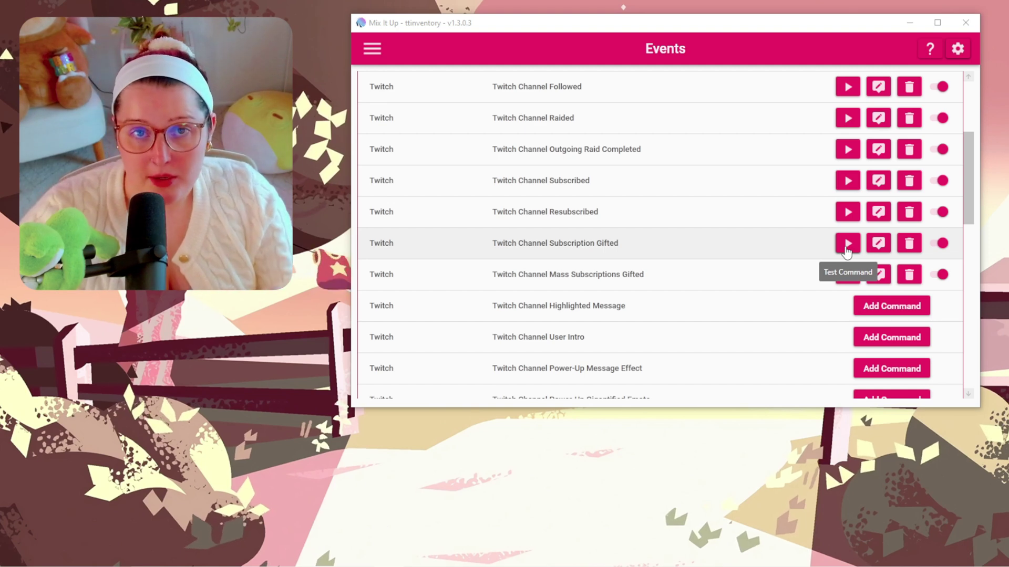
Test-run Subscription Gifted with default values, then review its actions and close unchanged
{"action": "left_click", "coordinate": [847, 244]}
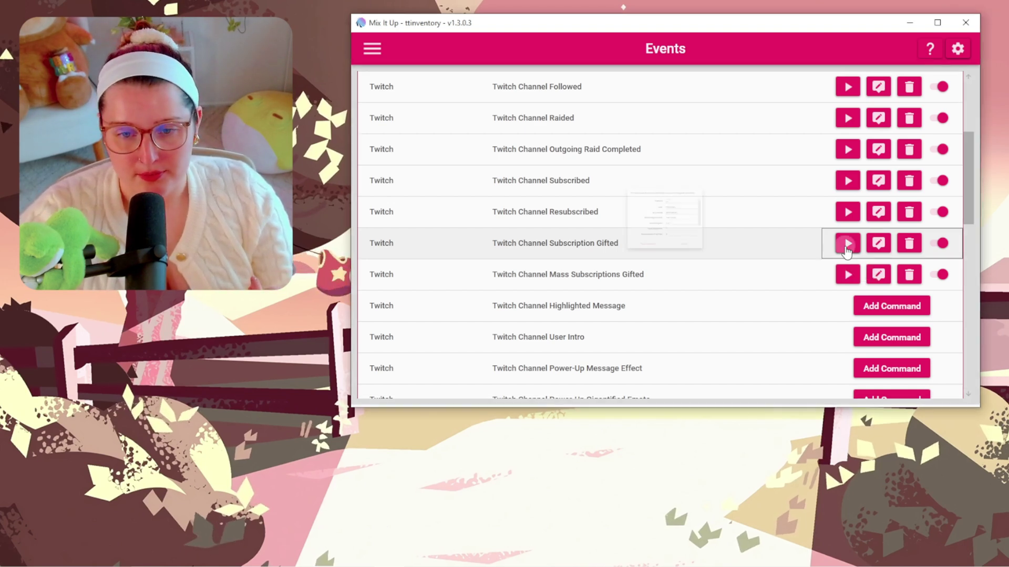
{"action": "left_click", "coordinate": [605, 318]}
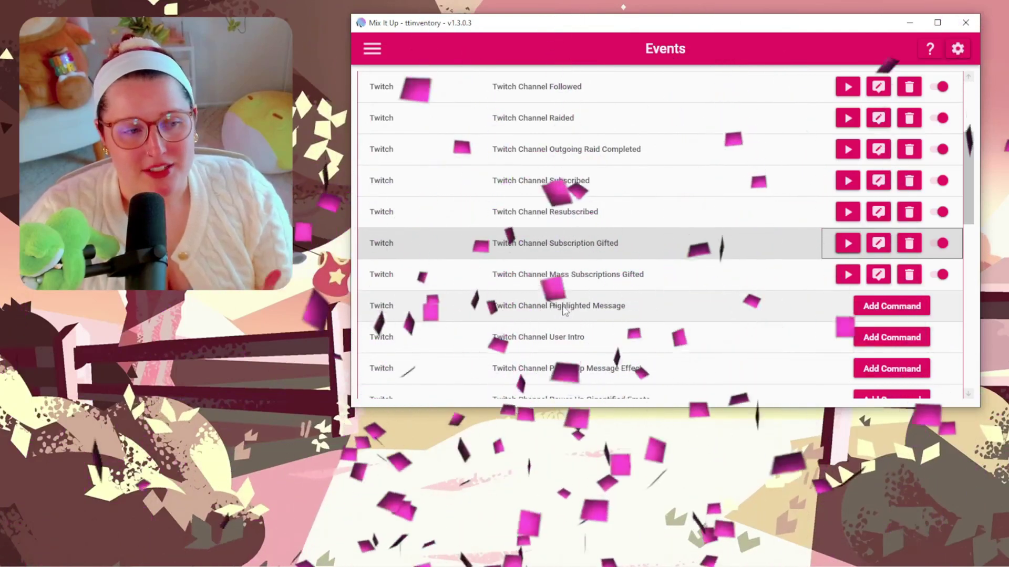
{"action": "left_click", "coordinate": [878, 243]}
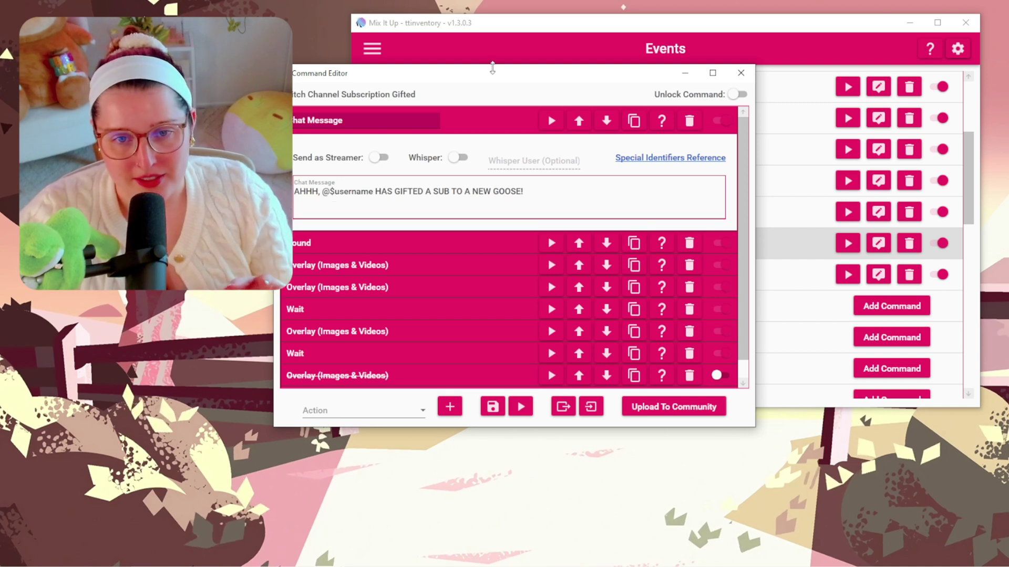
{"action": "key", "text": "alt+F4"}
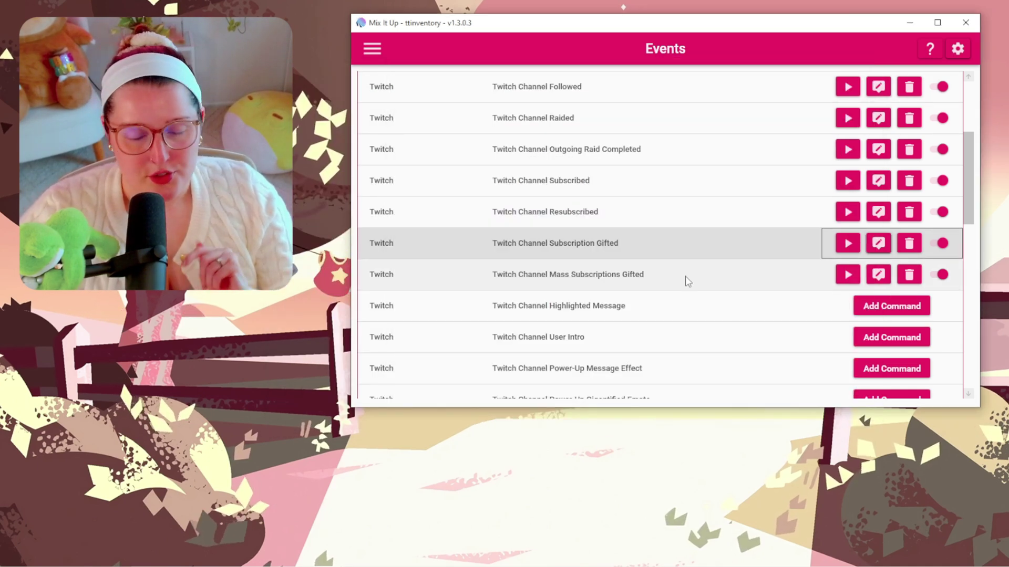
Test-run Mass Subscriptions Gifted with defaults, then review its eleven actions and close unchanged
{"action": "left_click", "coordinate": [713, 241]}
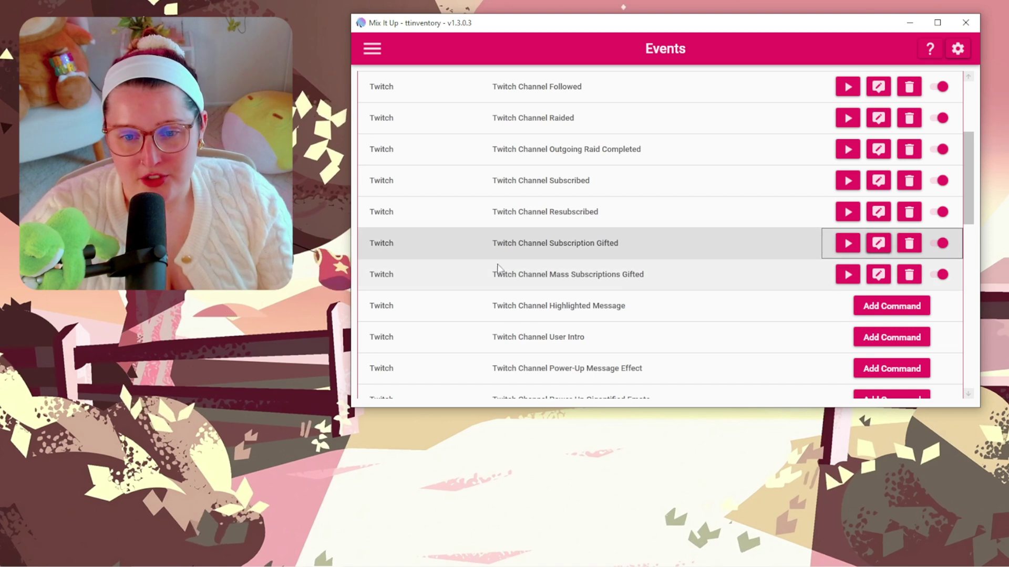
{"action": "left_click", "coordinate": [710, 285]}
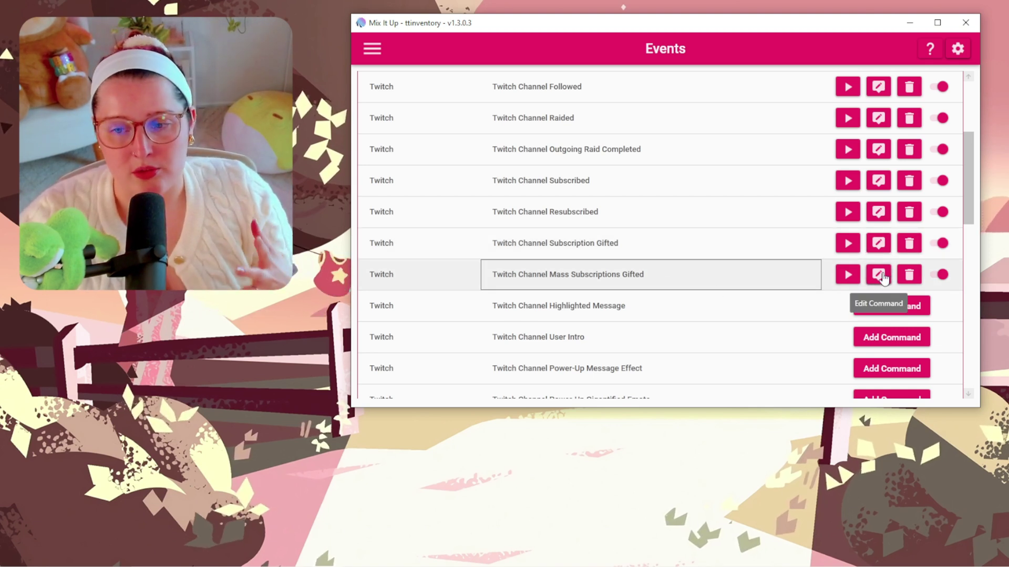
{"action": "left_click", "coordinate": [849, 276]}
{"action": "left_click", "coordinate": [849, 277]}
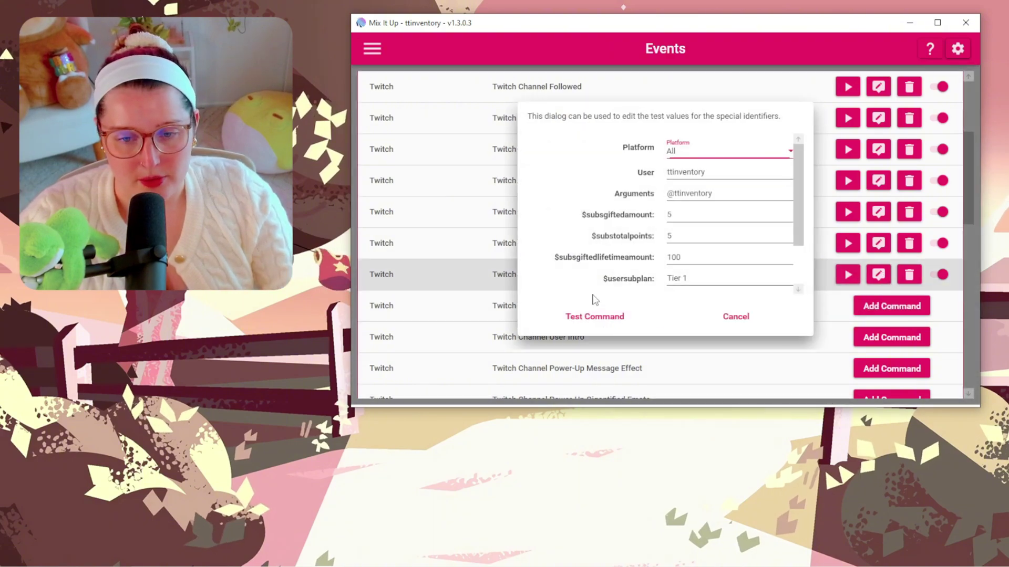
{"action": "left_click", "coordinate": [594, 315]}
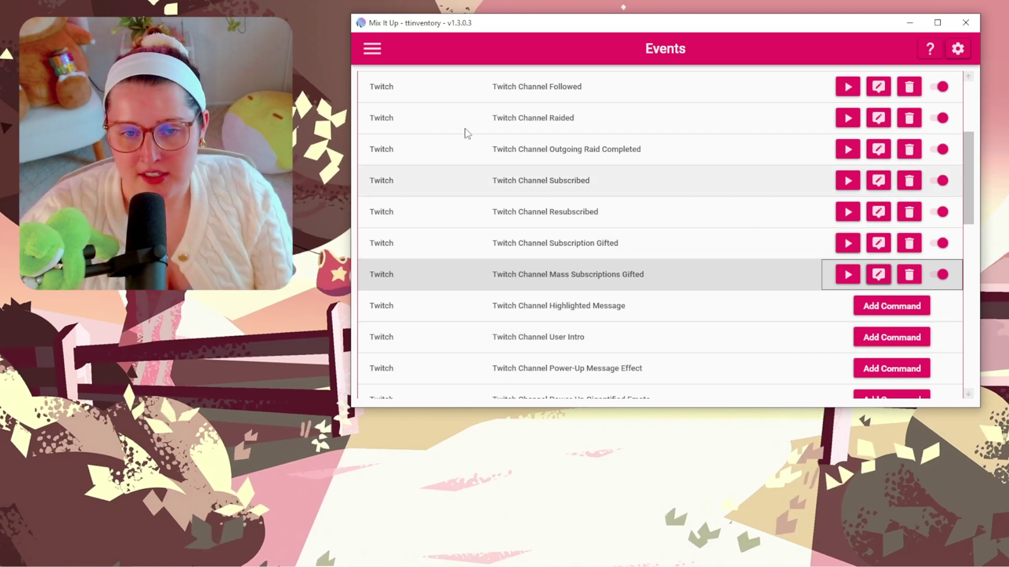
{"action": "left_click", "coordinate": [879, 274]}
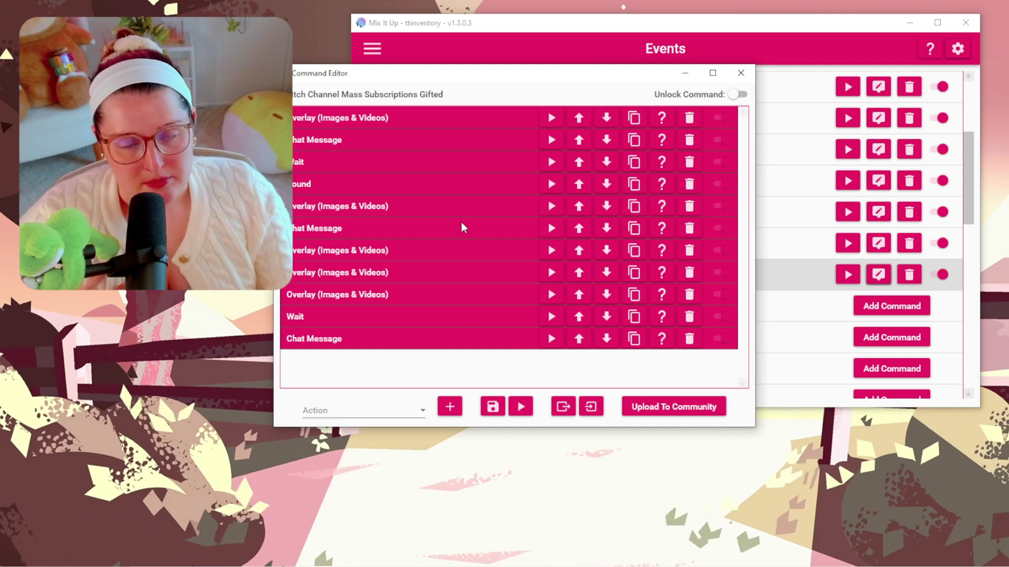
{"action": "key", "text": "alt+F4"}
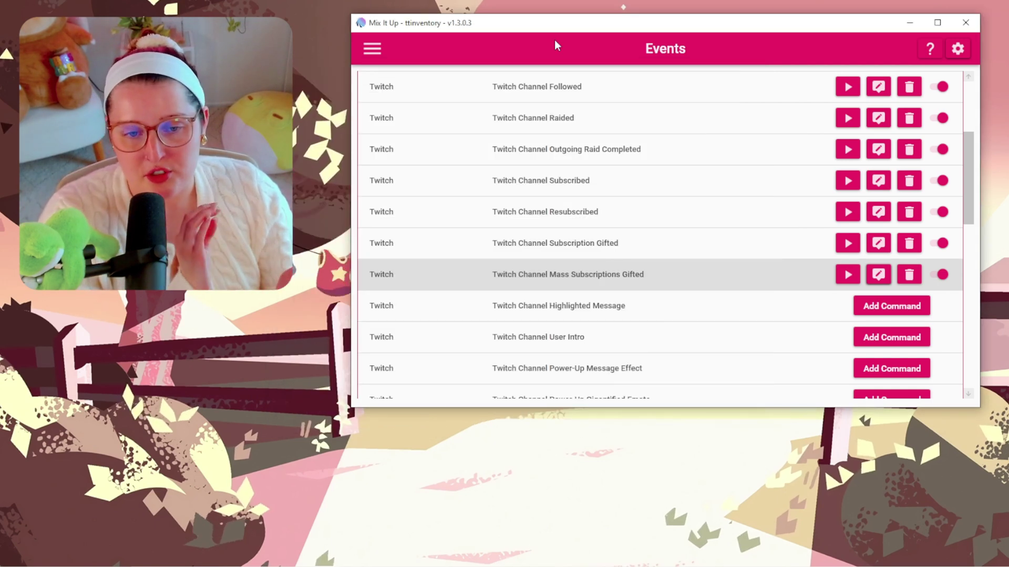